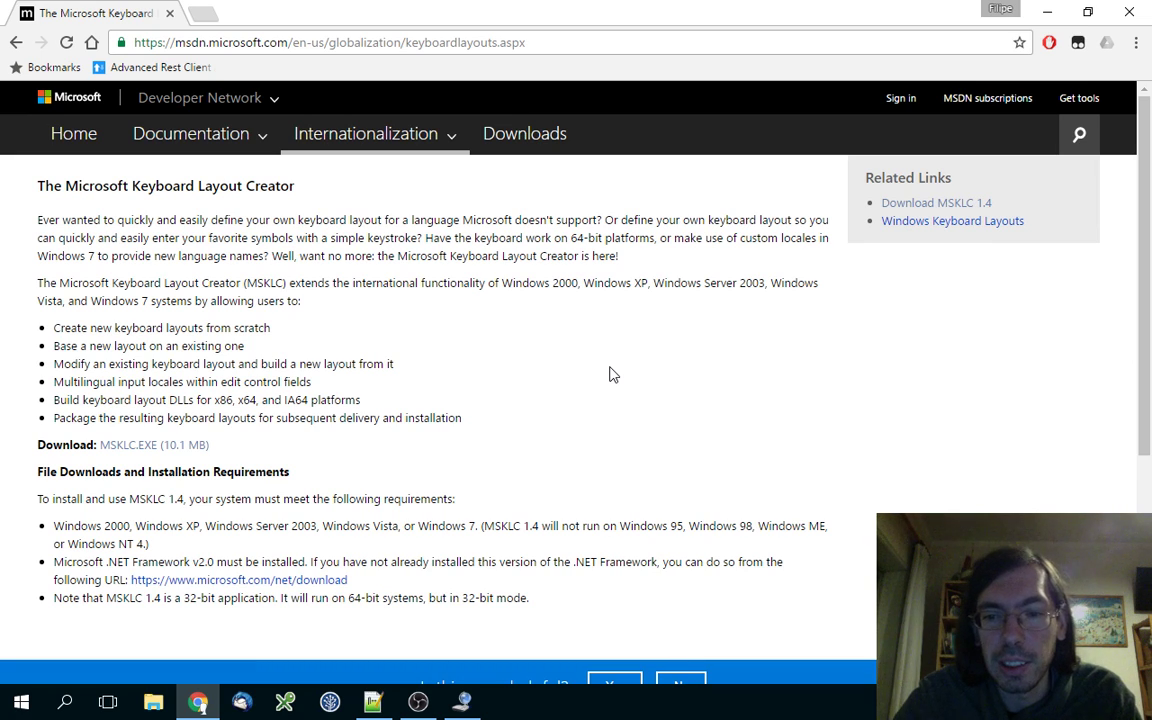
Adjust the volume, then highlight the Microsoft Keyboard Layout Creator heading and the page's URL.
key(XF86AudioLowerVolume)
key(XF86AudioLowerVolume)
key(XF86AudioRaiseVolume)
key(XF86AudioRaiseVolume)
key(XF86AudioRaiseVolume)
key(XF86AudioRaiseVolume)
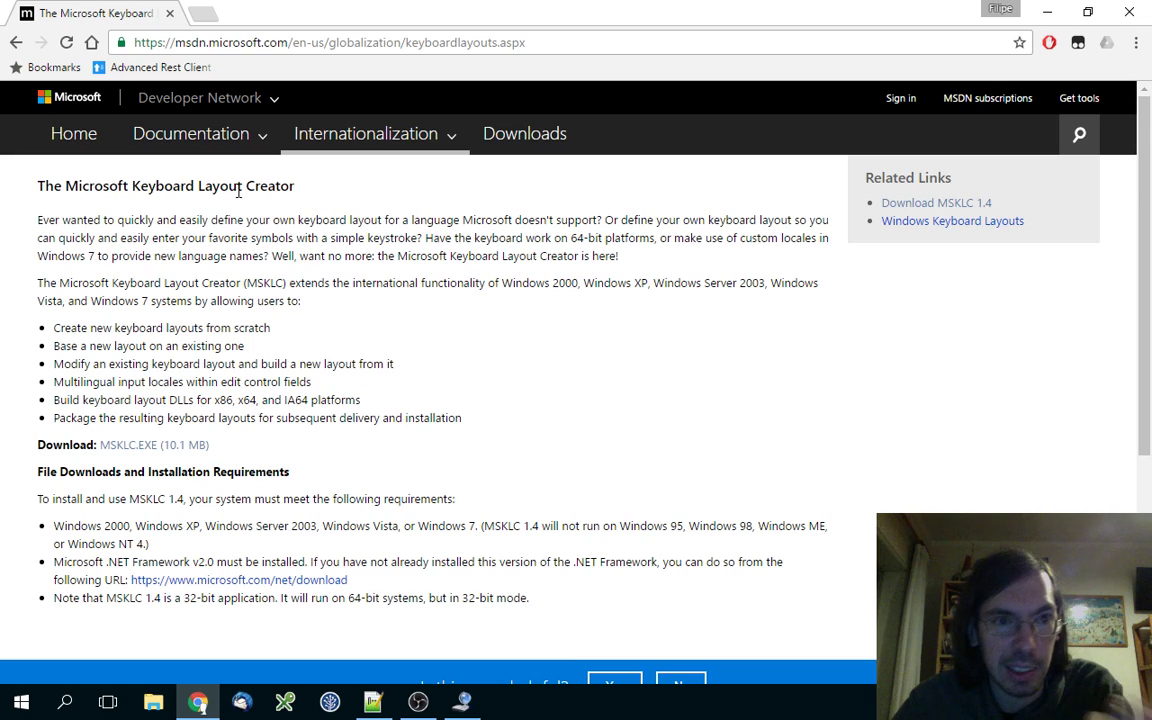
drag(75, 185, 296, 186)
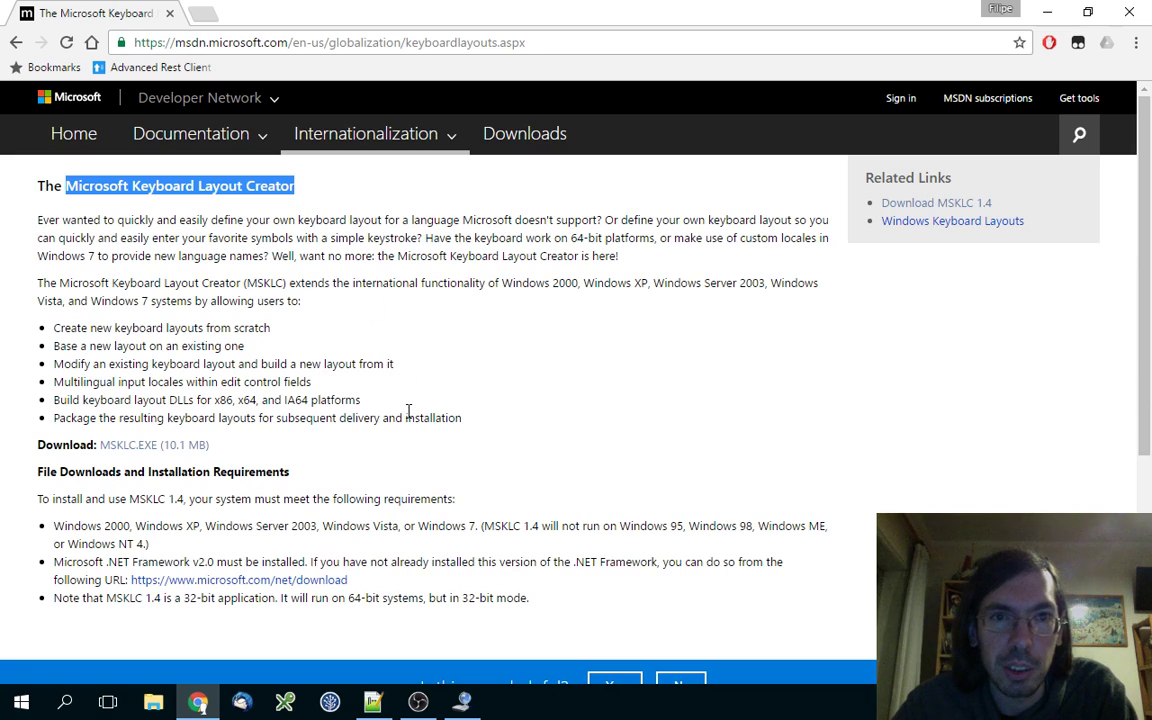
click(404, 40)
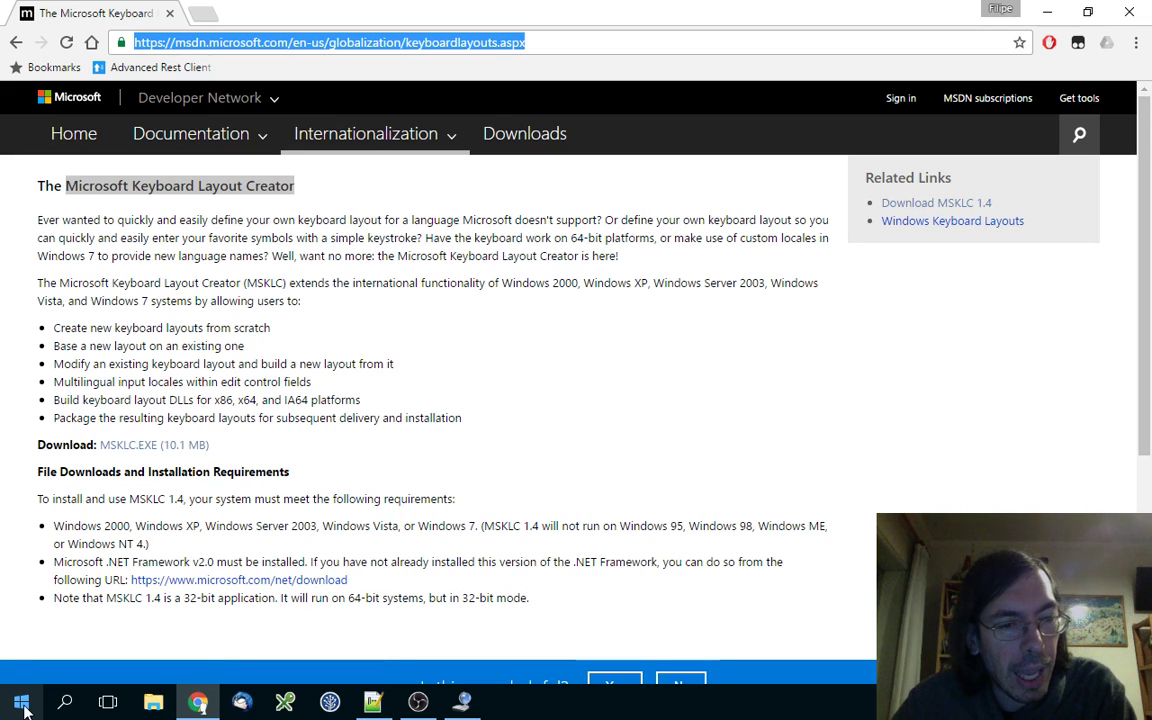
Bring the blank Keyboard Layout Creator window to the front and move it slightly left.
click(462, 705)
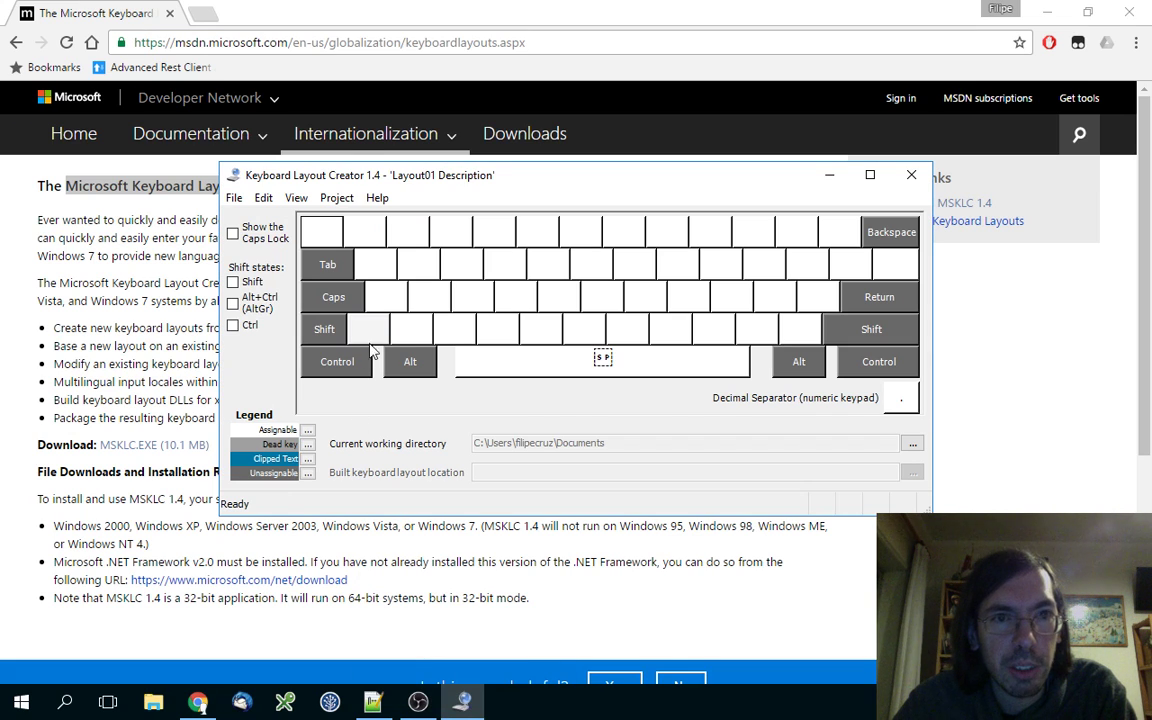
drag(486, 182, 444, 177)
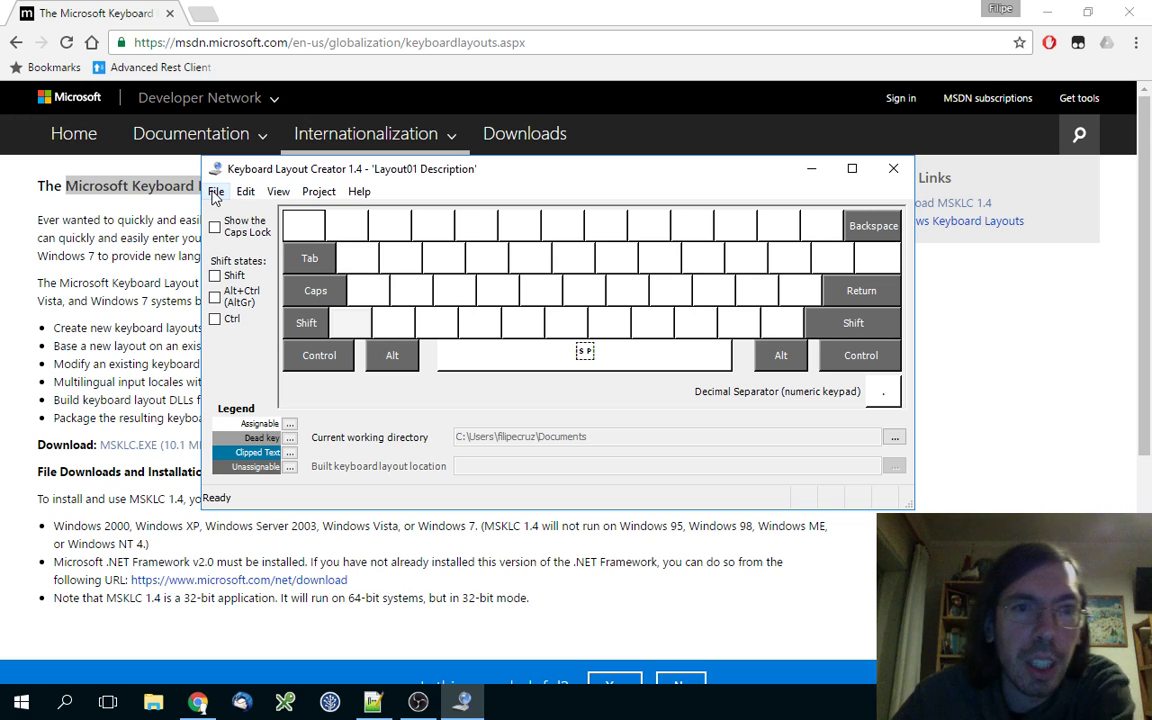
Load the existing Português (Apple) keyboard layout via File > Load Existing Keyboard.
click(214, 193)
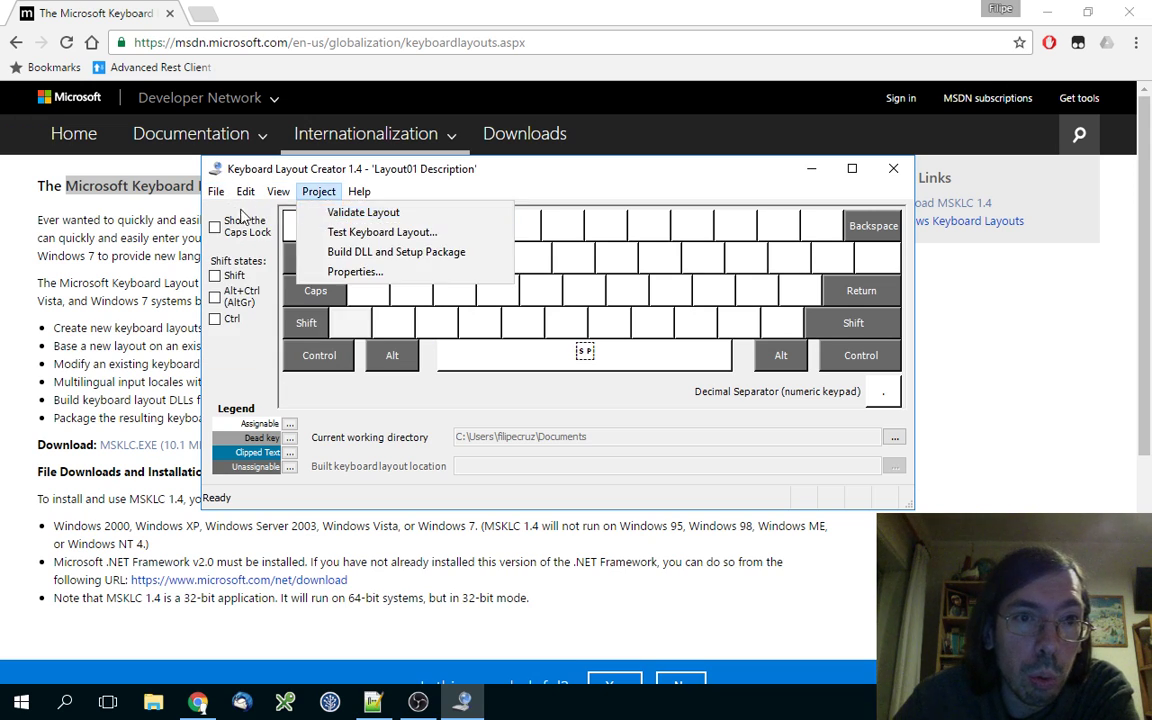
click(289, 253)
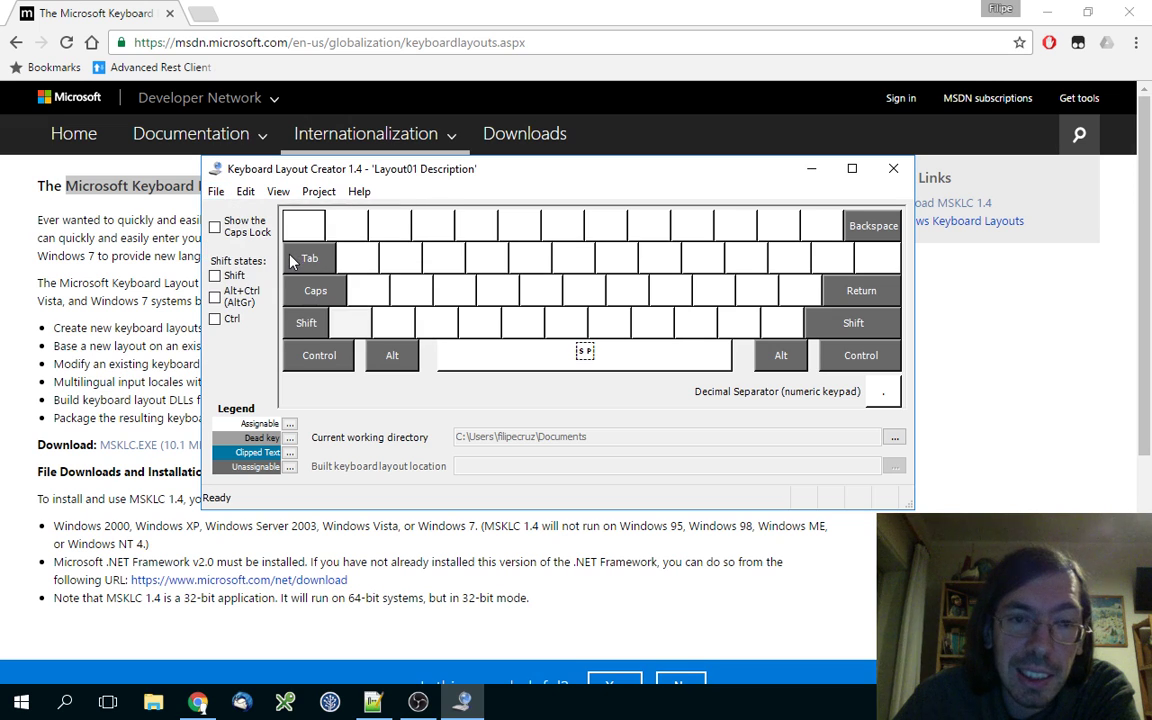
scroll(580, 386, down, 20)
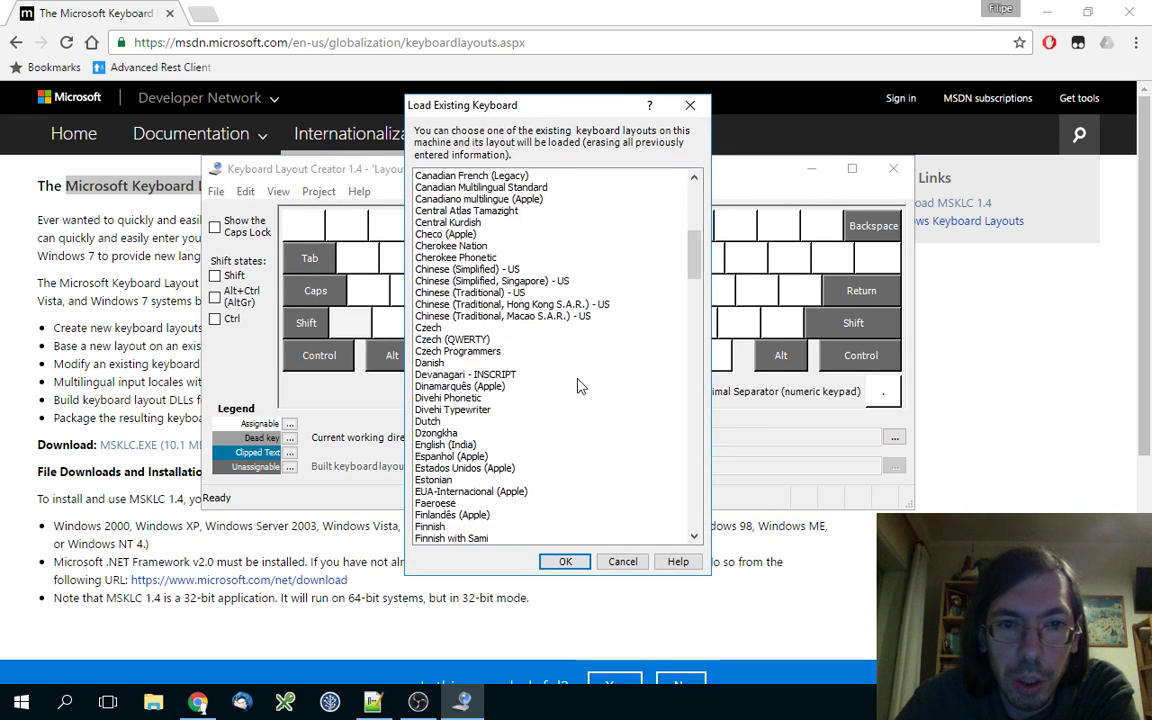
scroll(578, 386, down, 20)
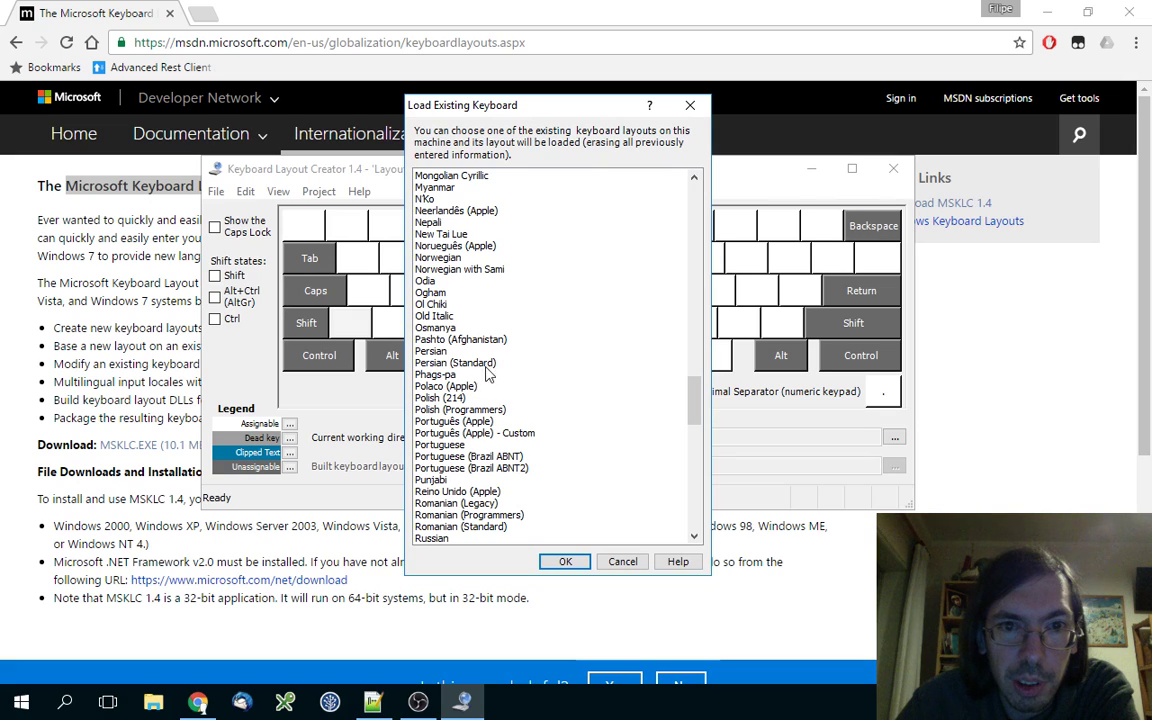
click(475, 433)
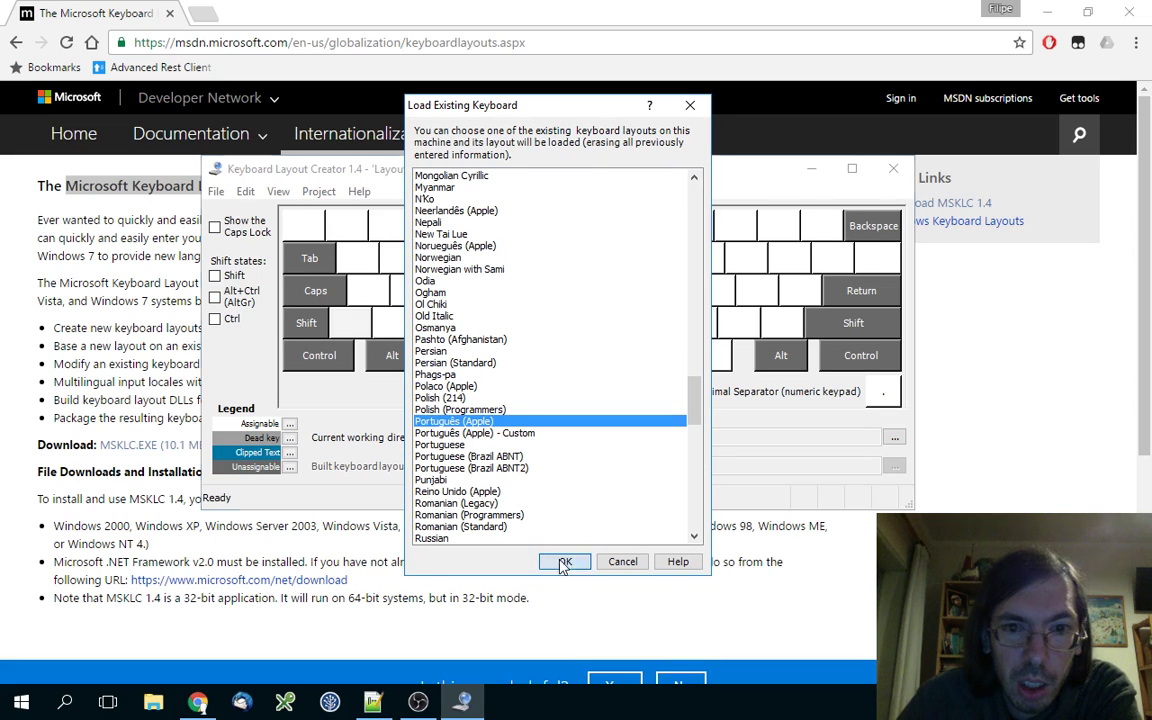
click(560, 560)
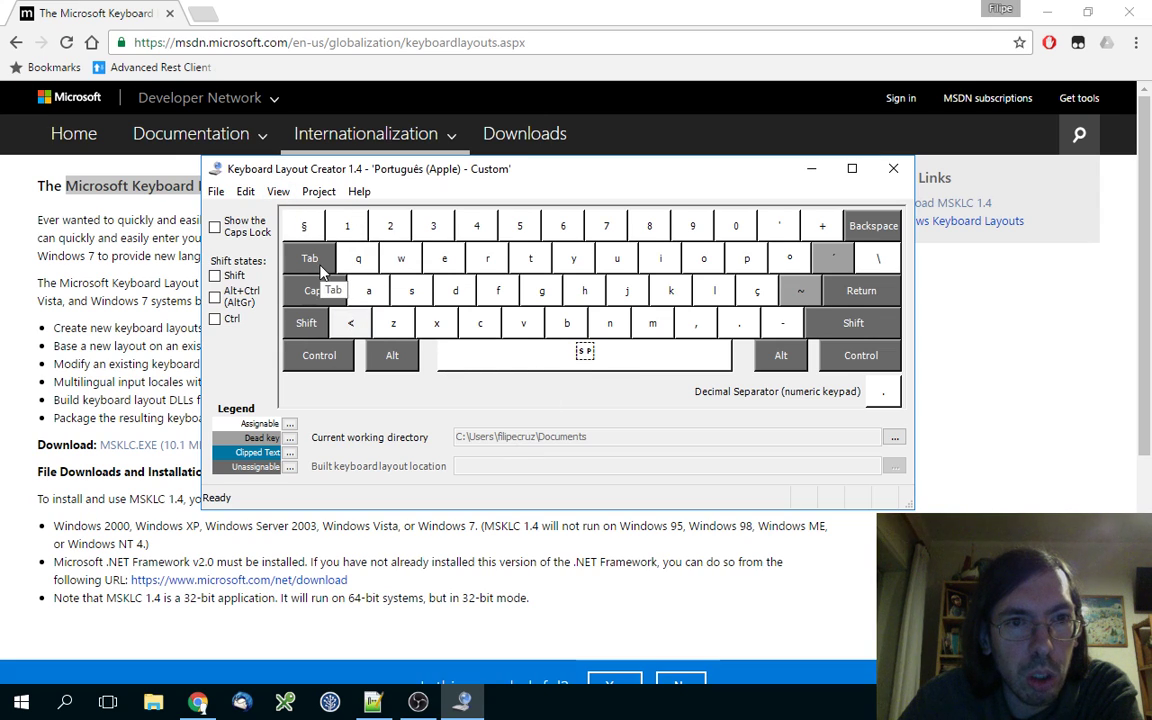
Make the top-left key type < unshifted and > with Shift.
mouse_move(307, 245)
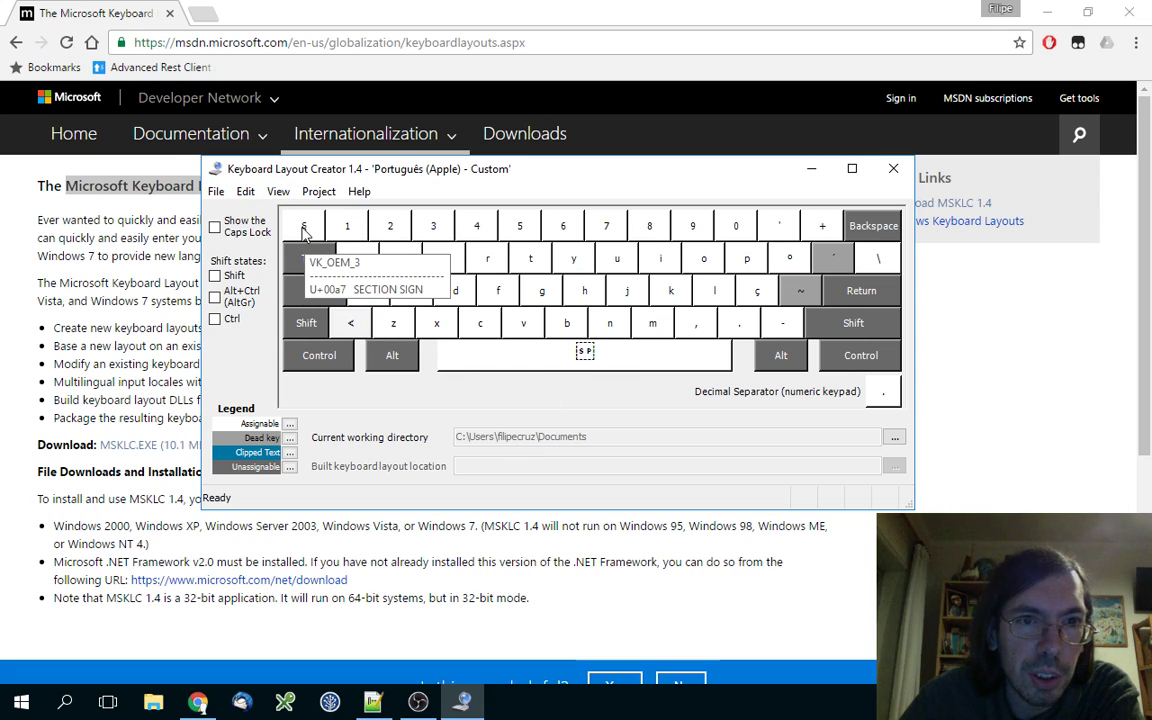
click(305, 232)
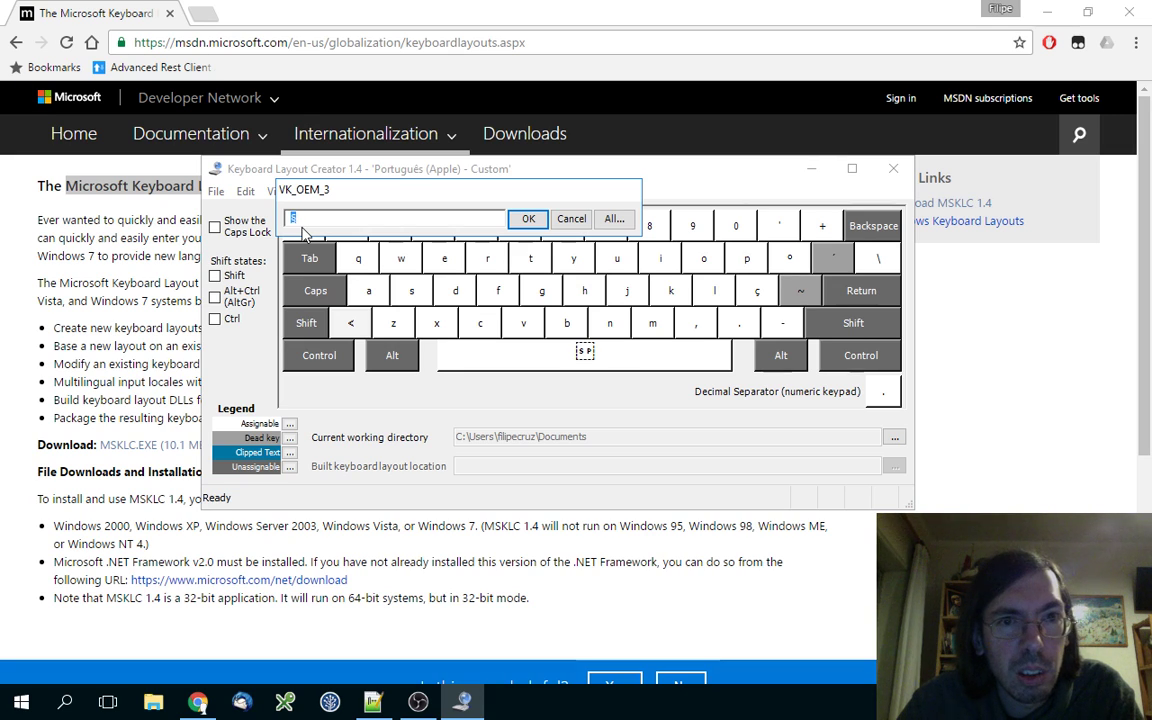
text(<)
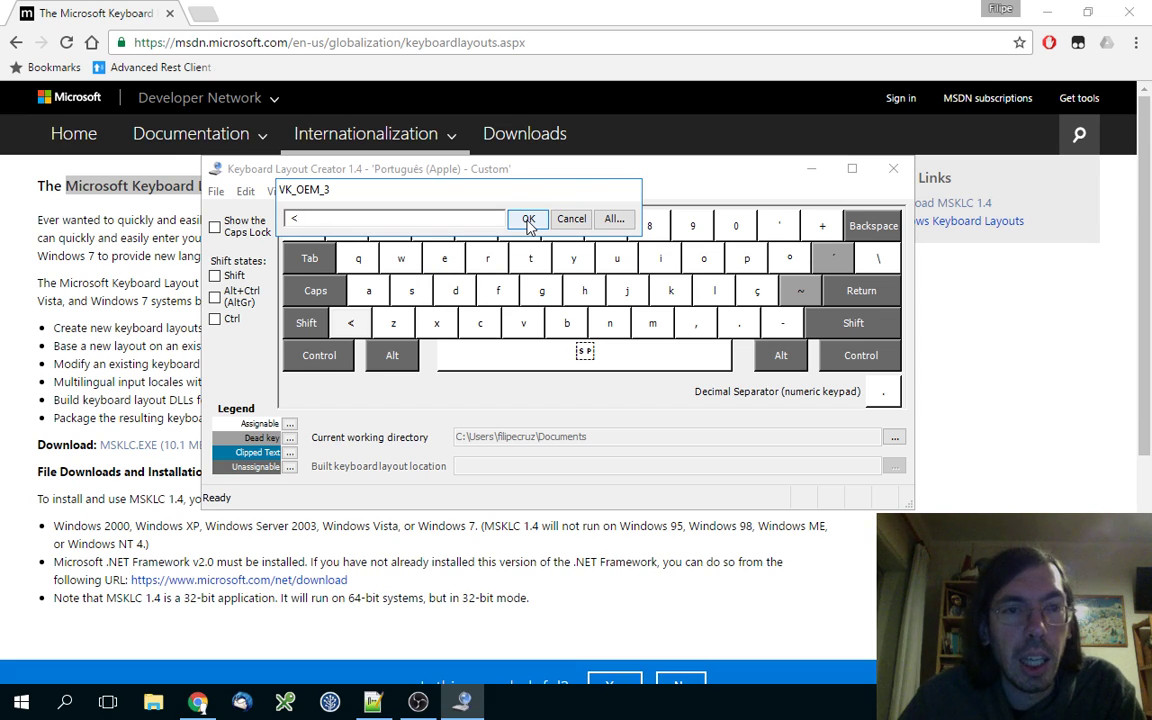
click(528, 220)
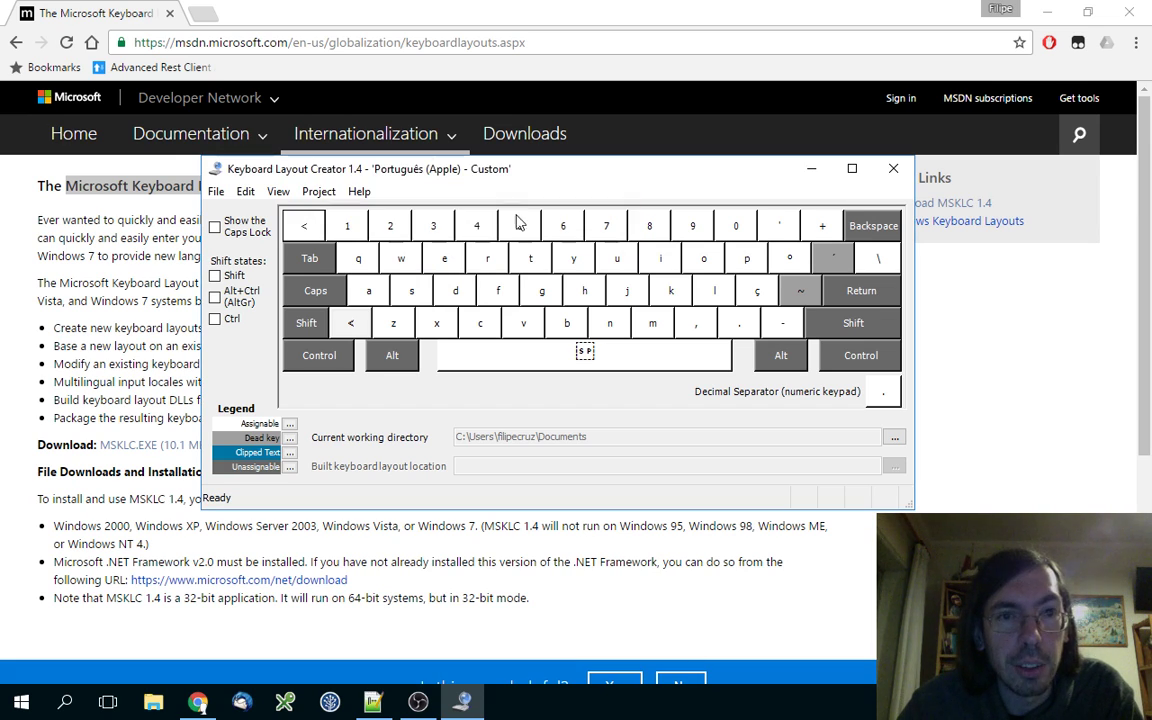
click(215, 276)
click(292, 226)
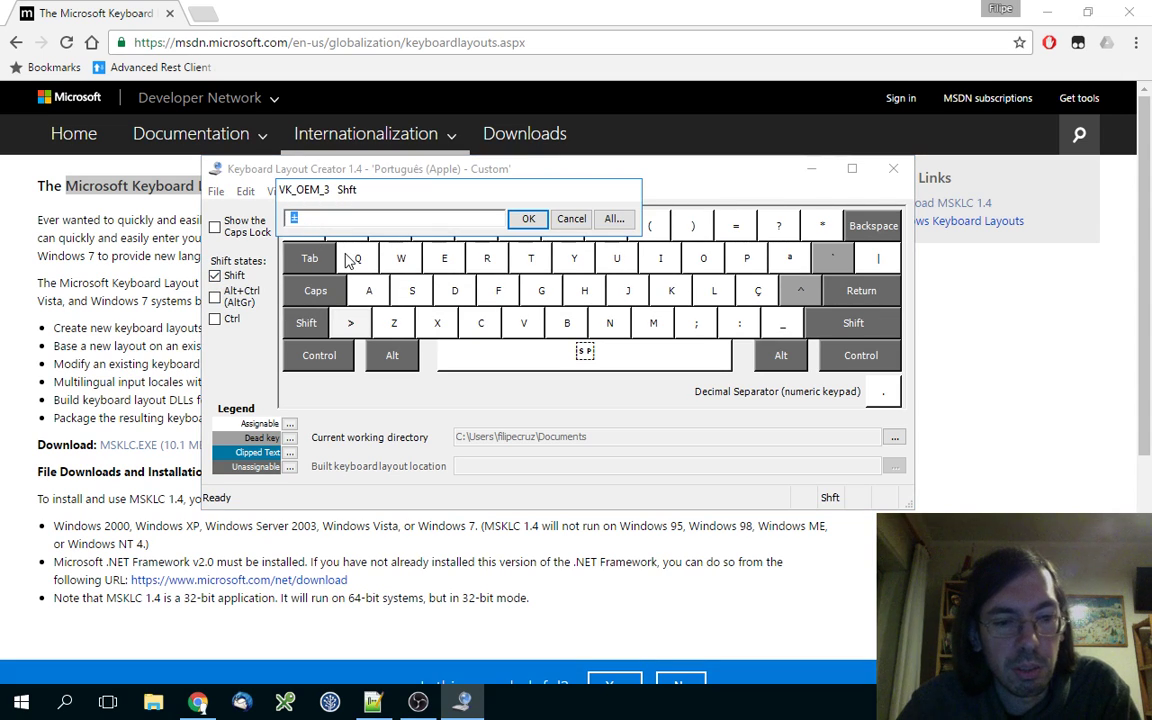
text(>)
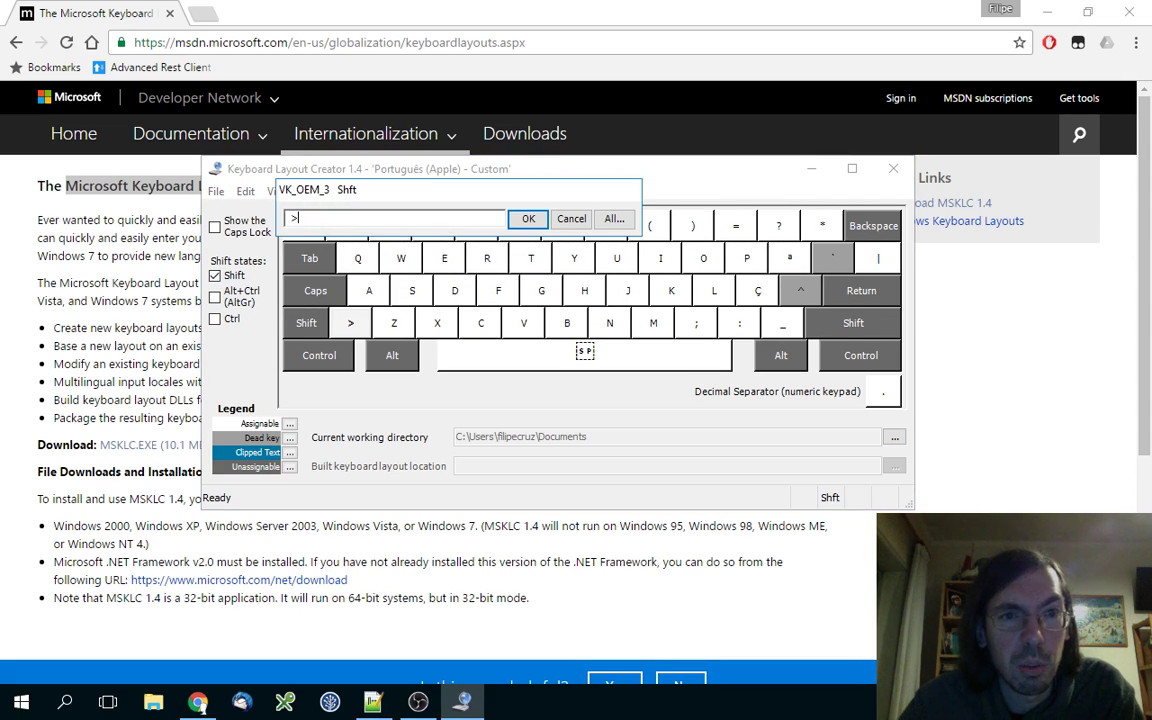
click(528, 219)
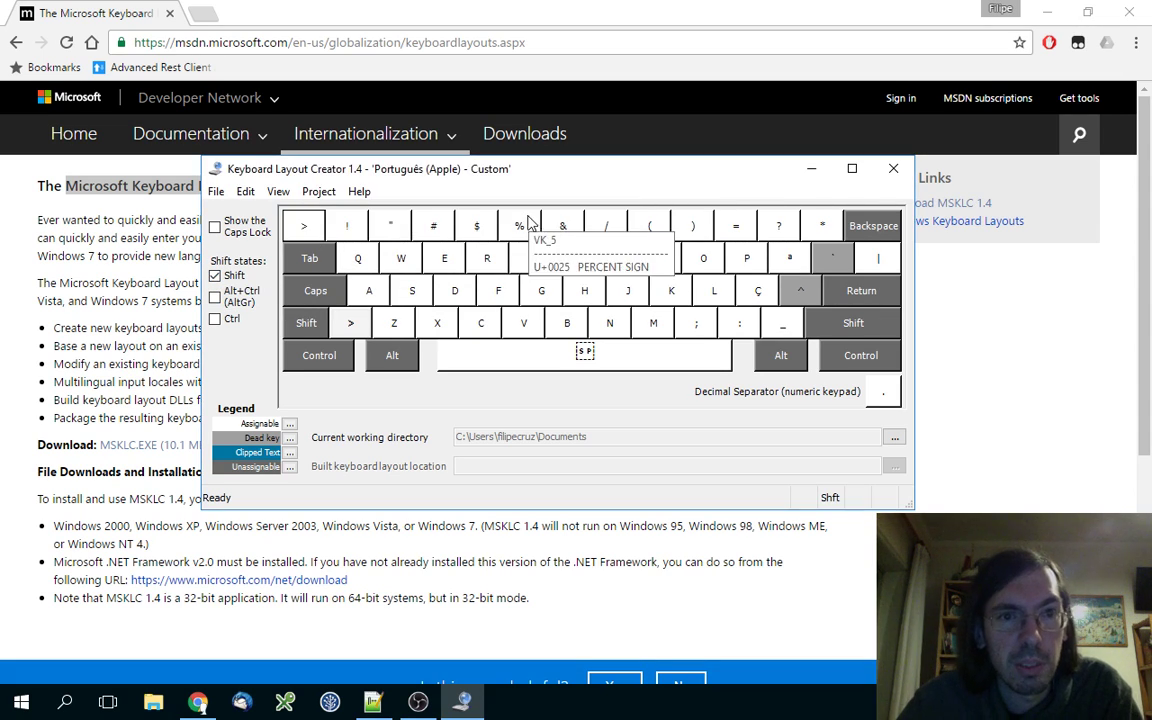
Make the key left of Z type ± with Shift and § unshifted.
click(350, 324)
text(±)
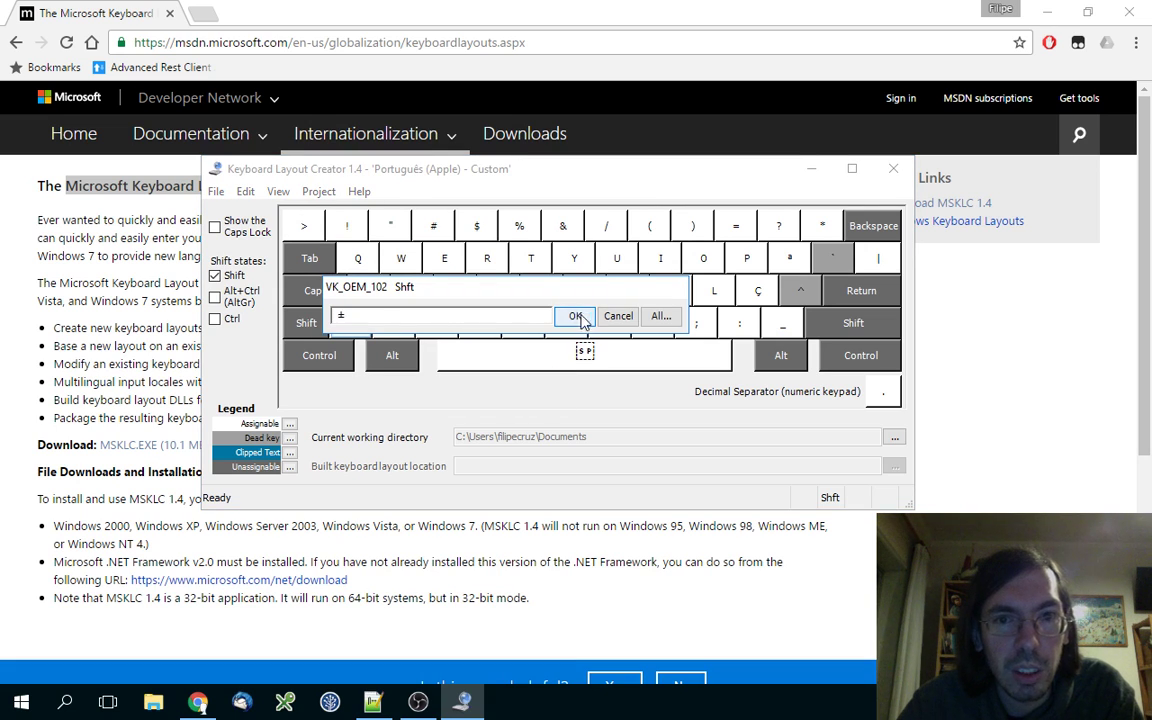
click(575, 316)
click(214, 275)
click(350, 323)
text(§)
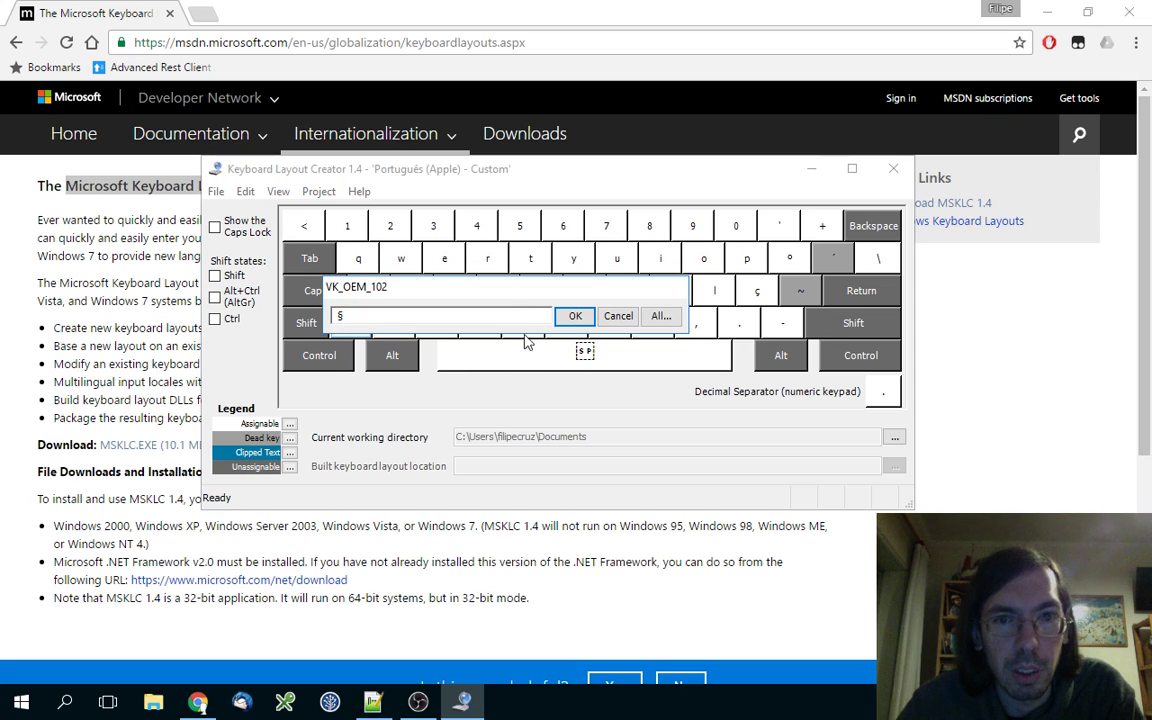
click(576, 318)
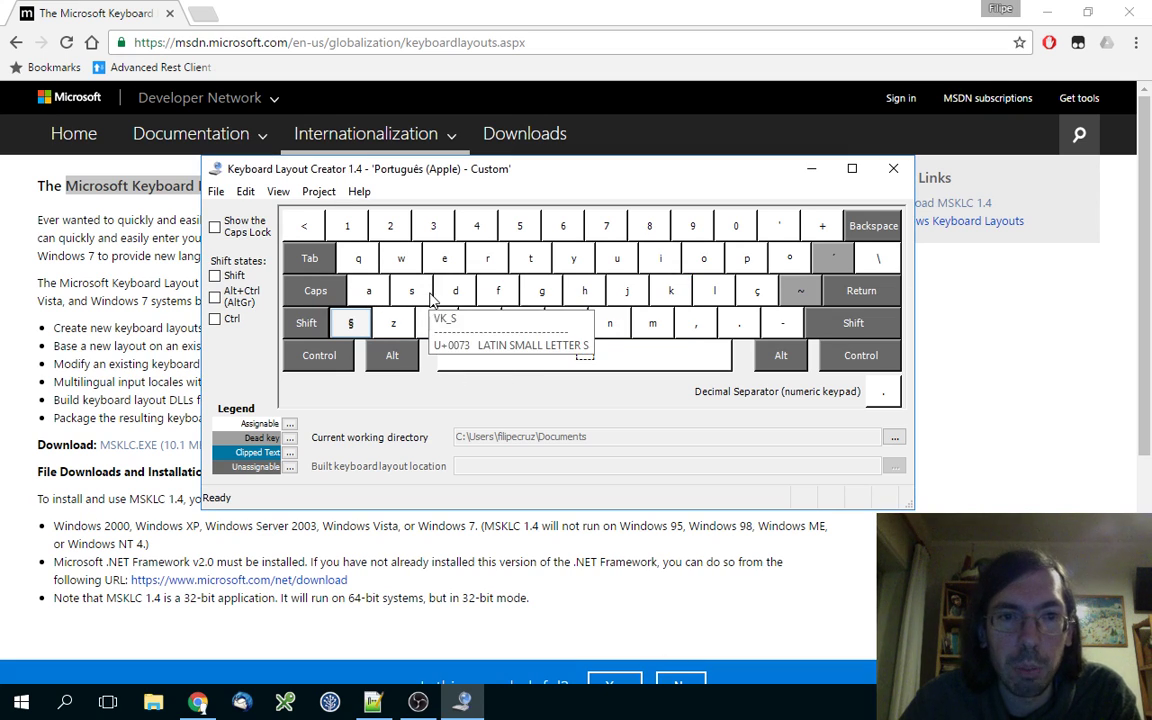
click(304, 225)
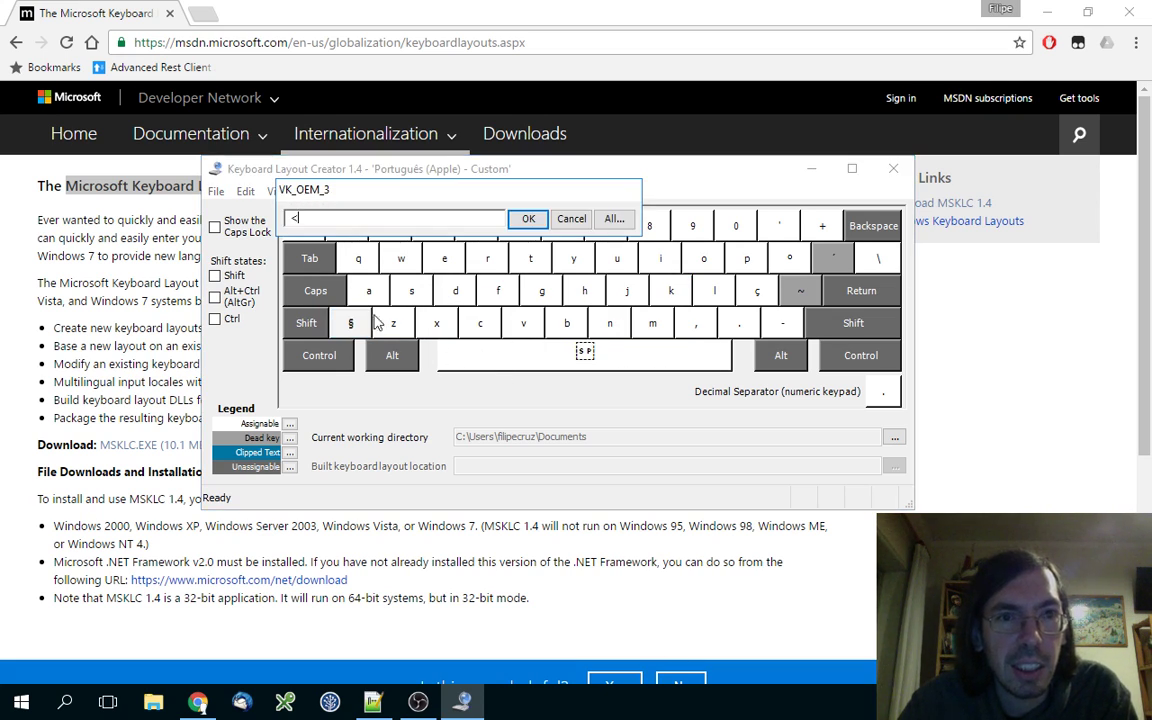
click(570, 219)
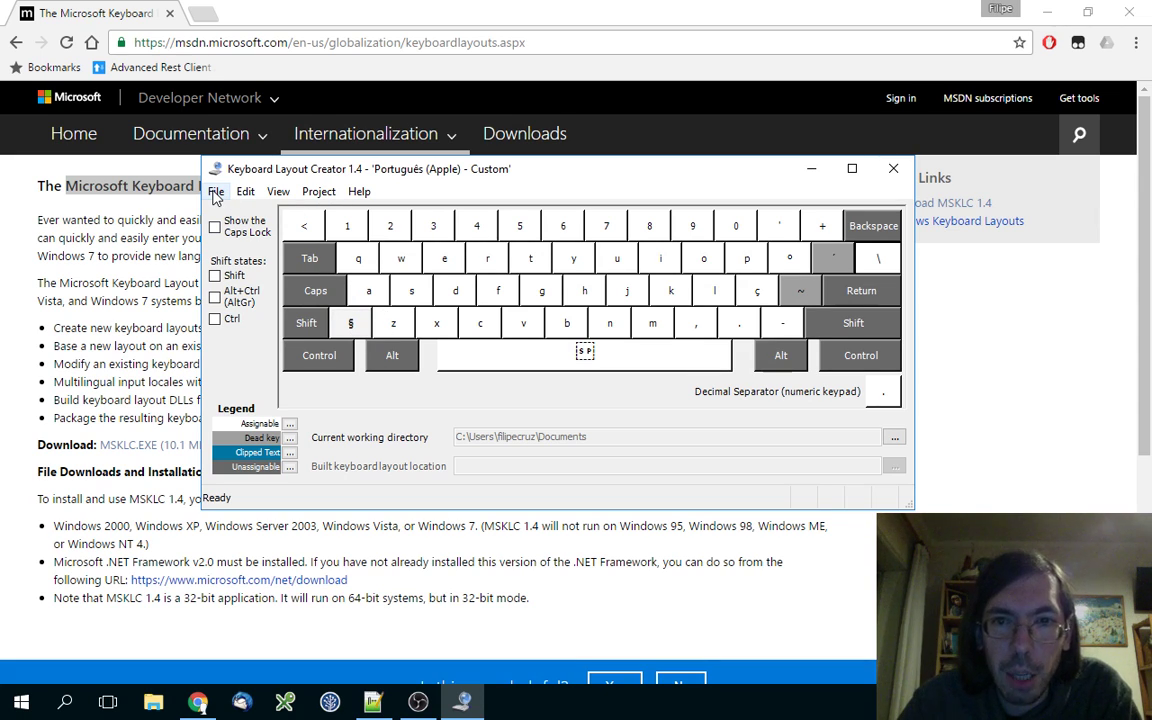
Start Save As and change the layout description to 'Português (Apple) - CustomLayout'.
click(215, 192)
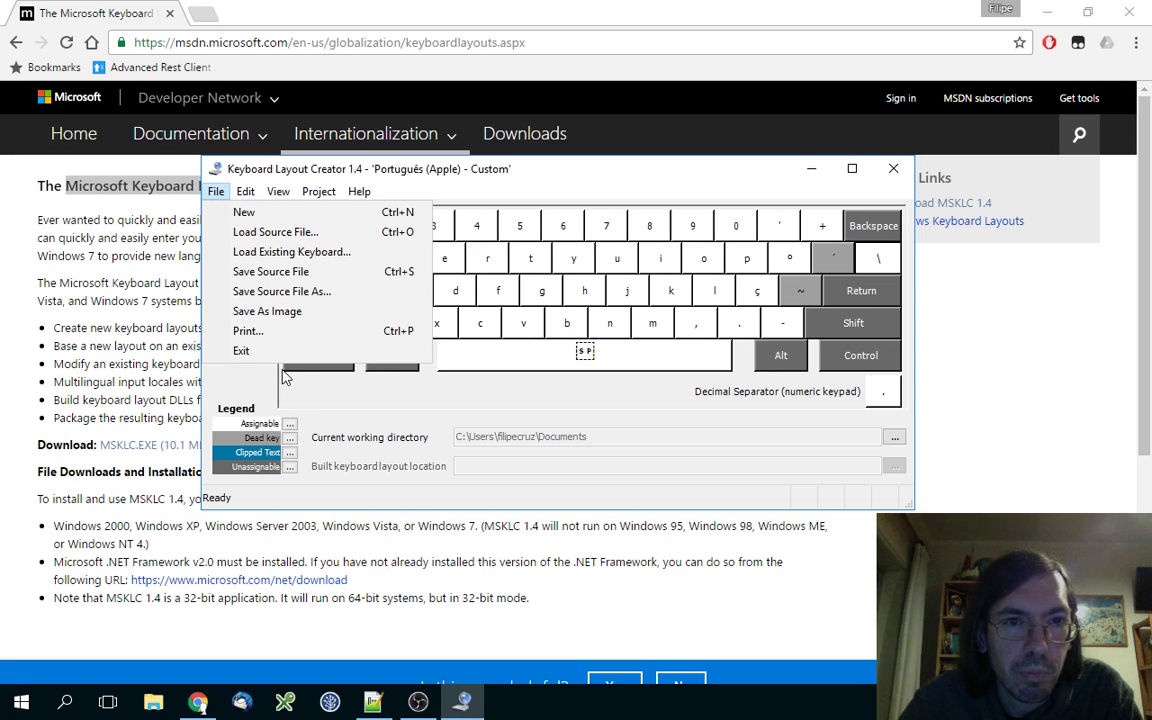
click(307, 294)
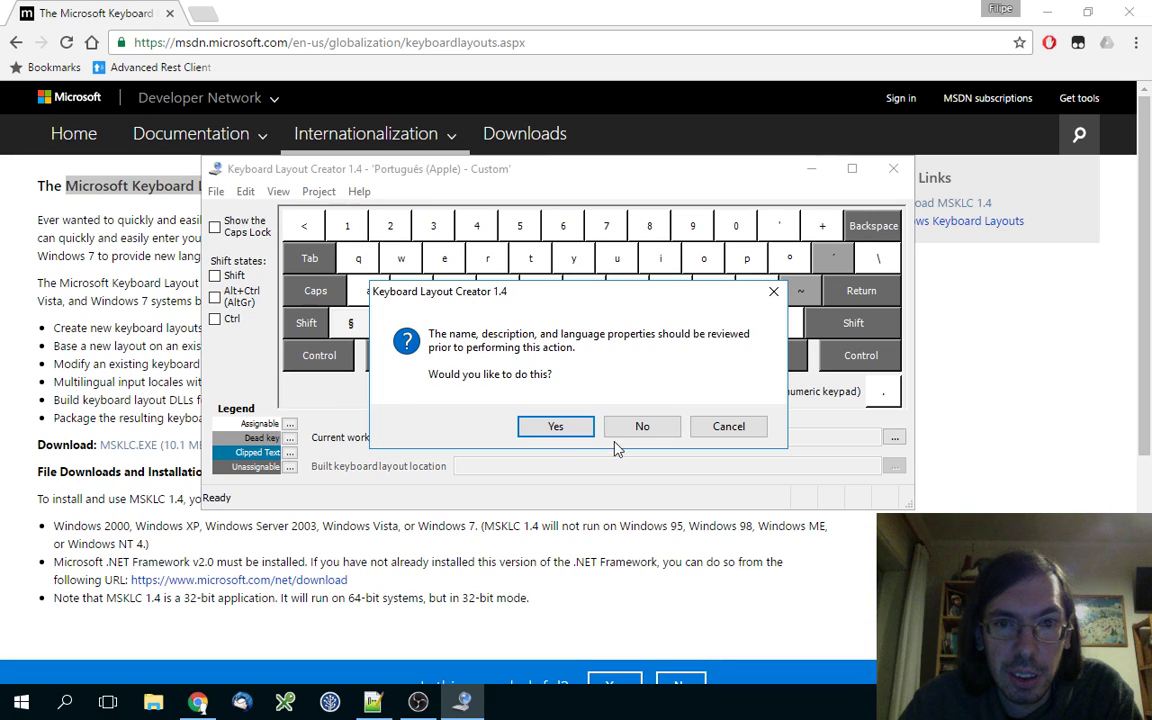
click(549, 430)
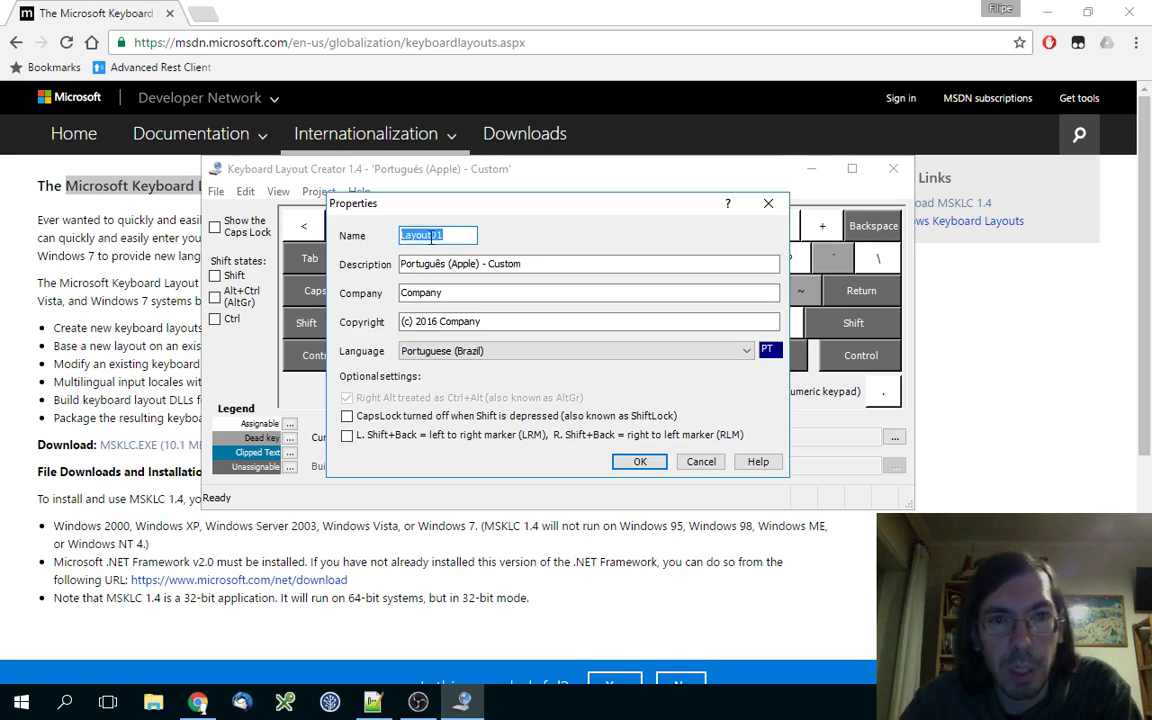
key(Tab)
key(End)
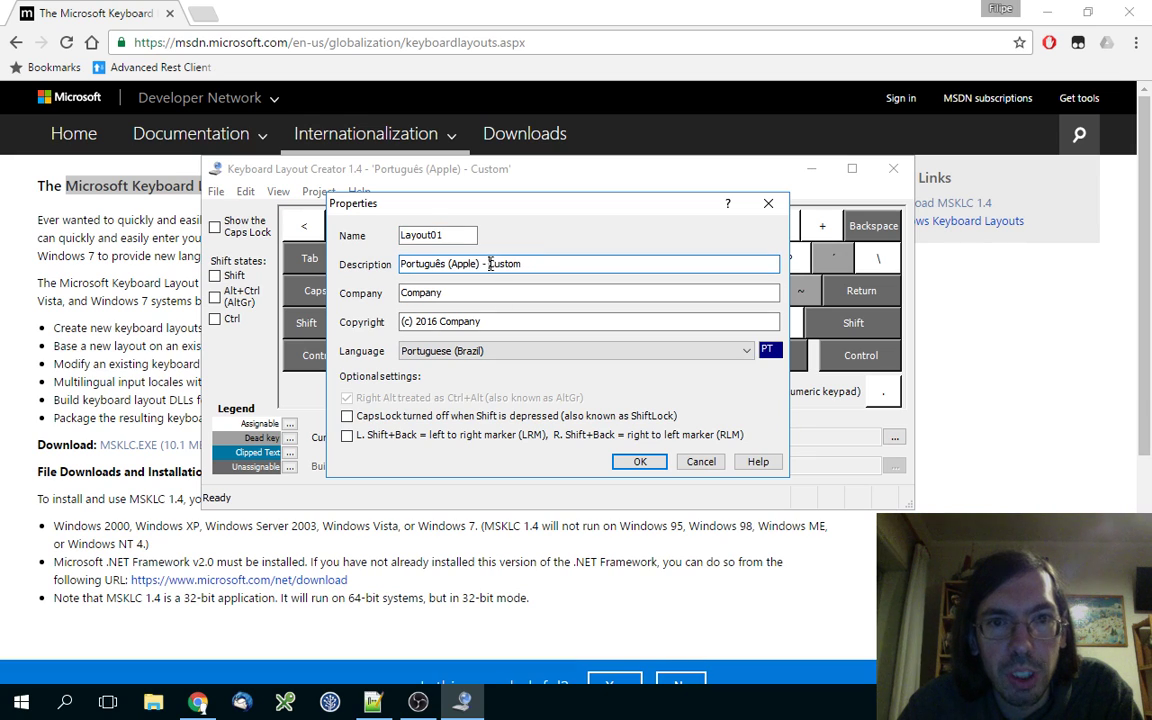
drag(492, 263, 545, 263)
click(555, 263)
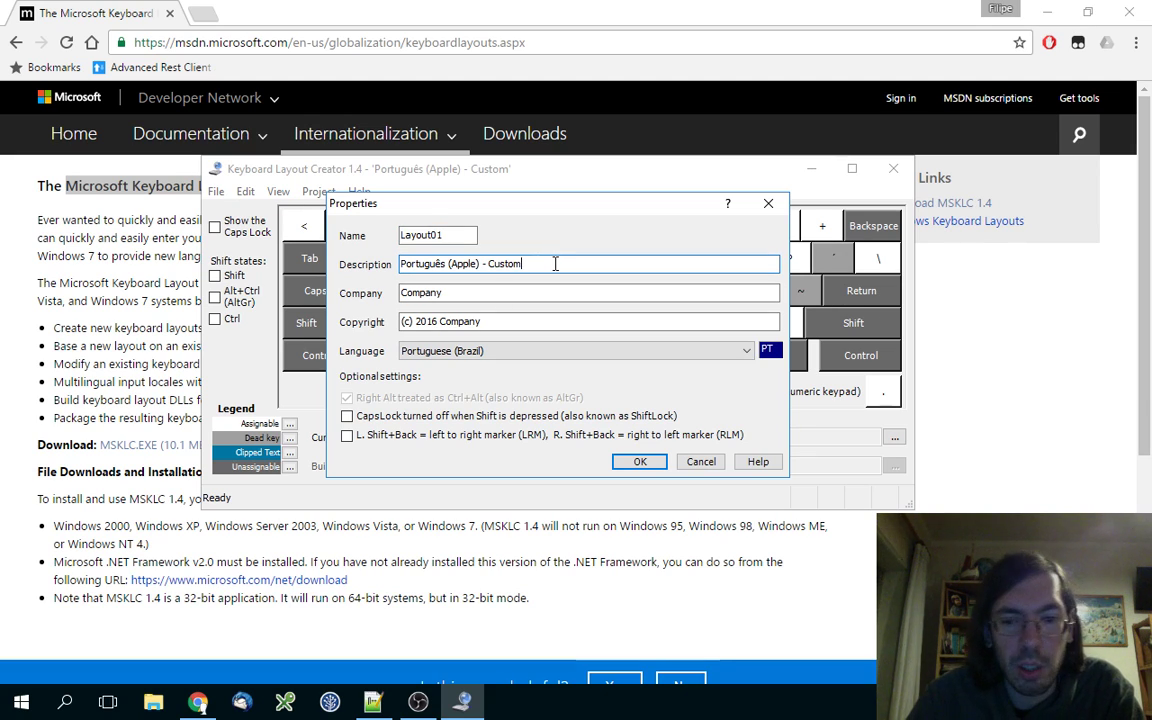
text(Layout)
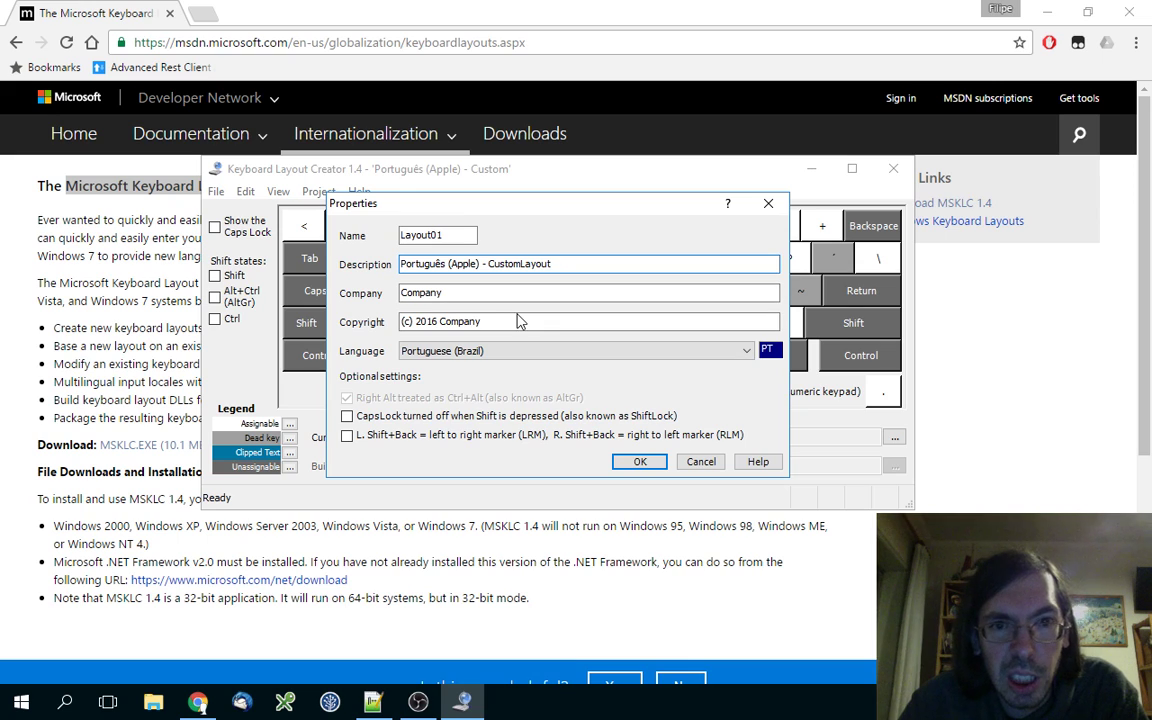
drag(487, 263, 400, 264)
Set the company to 'Company' and the language to Portuguese (Portugal).
key(Tab)
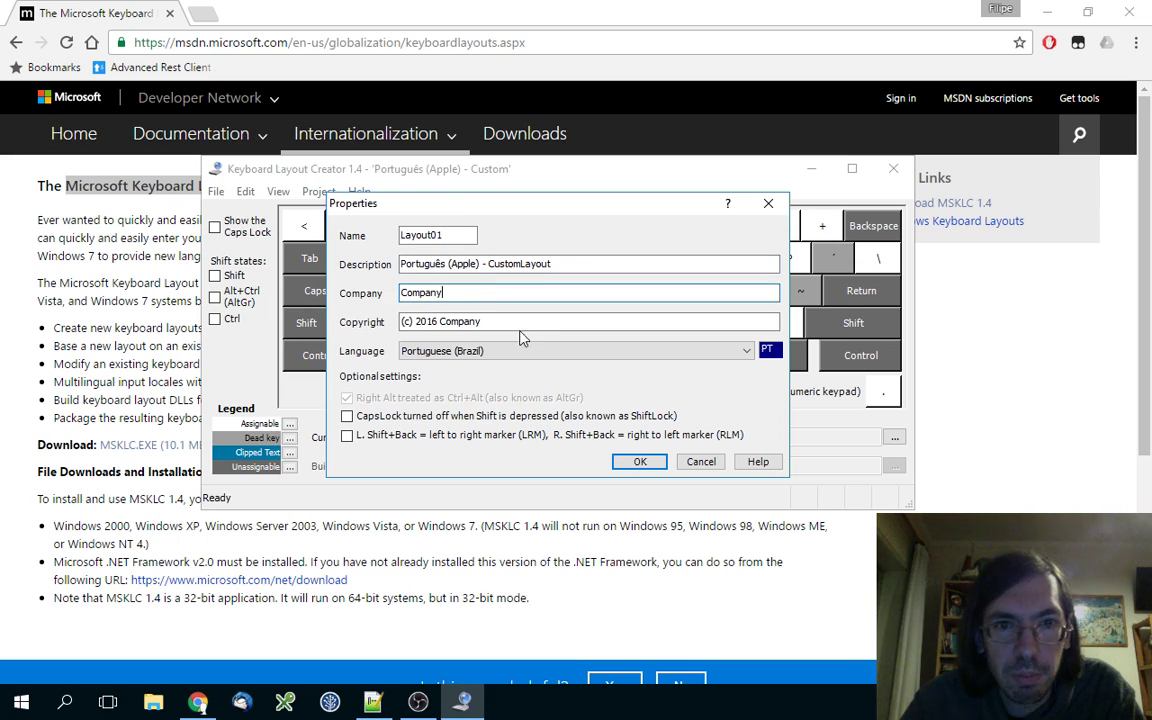
click(467, 297)
click(592, 358)
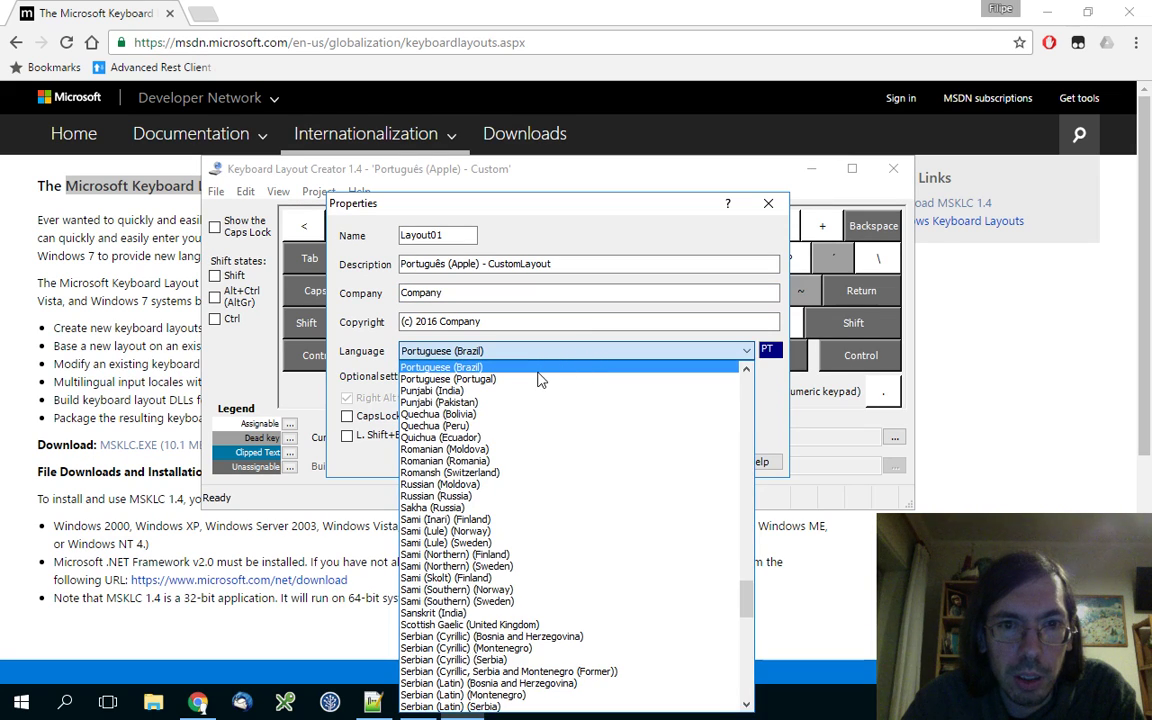
click(540, 376)
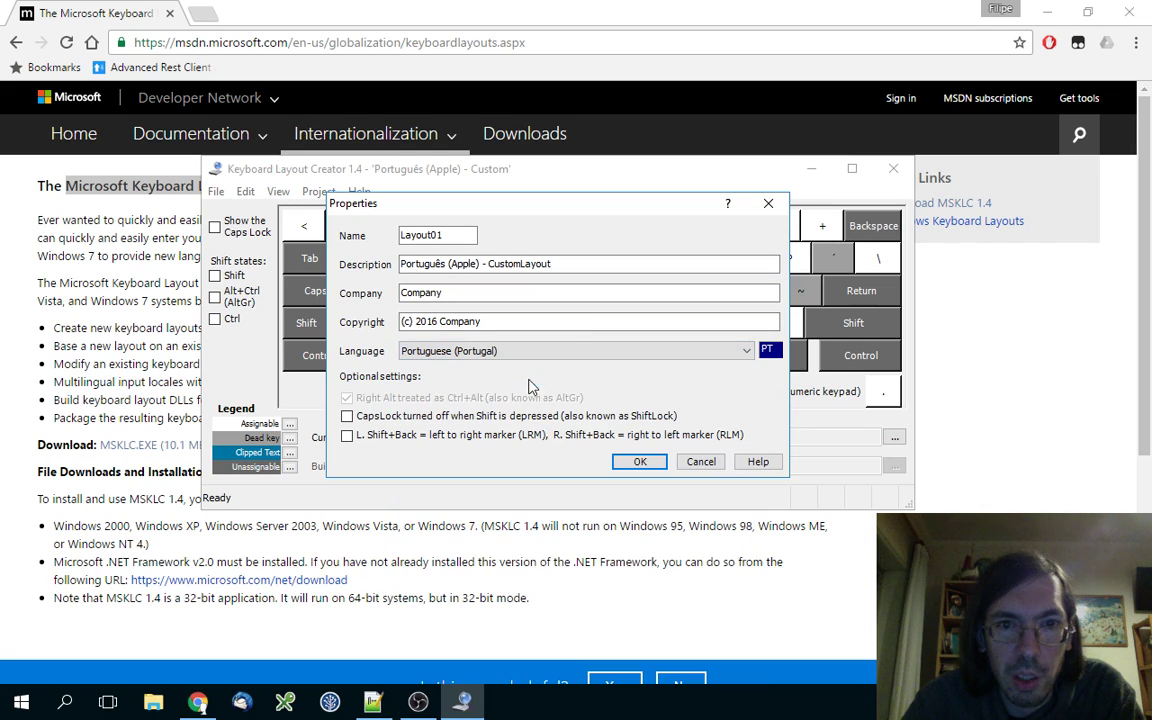
Apply the new layout properties, then cancel the Ctrl+S save dialog.
click(640, 463)
key(ctrl+s)
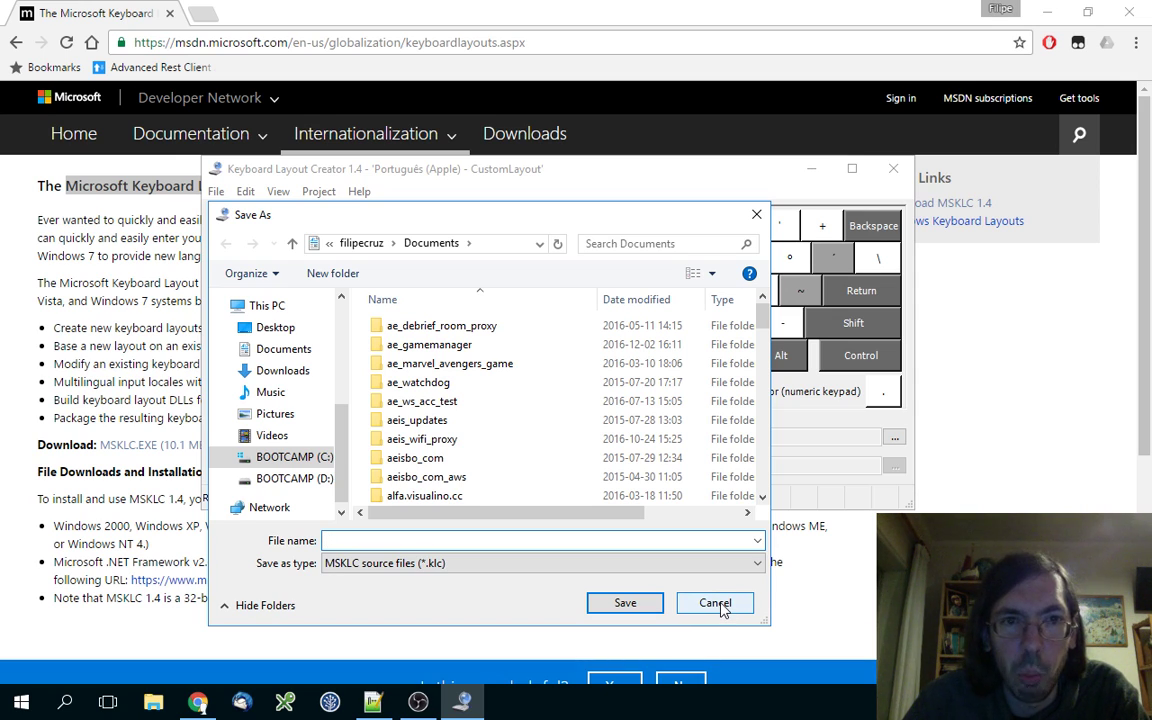
click(720, 606)
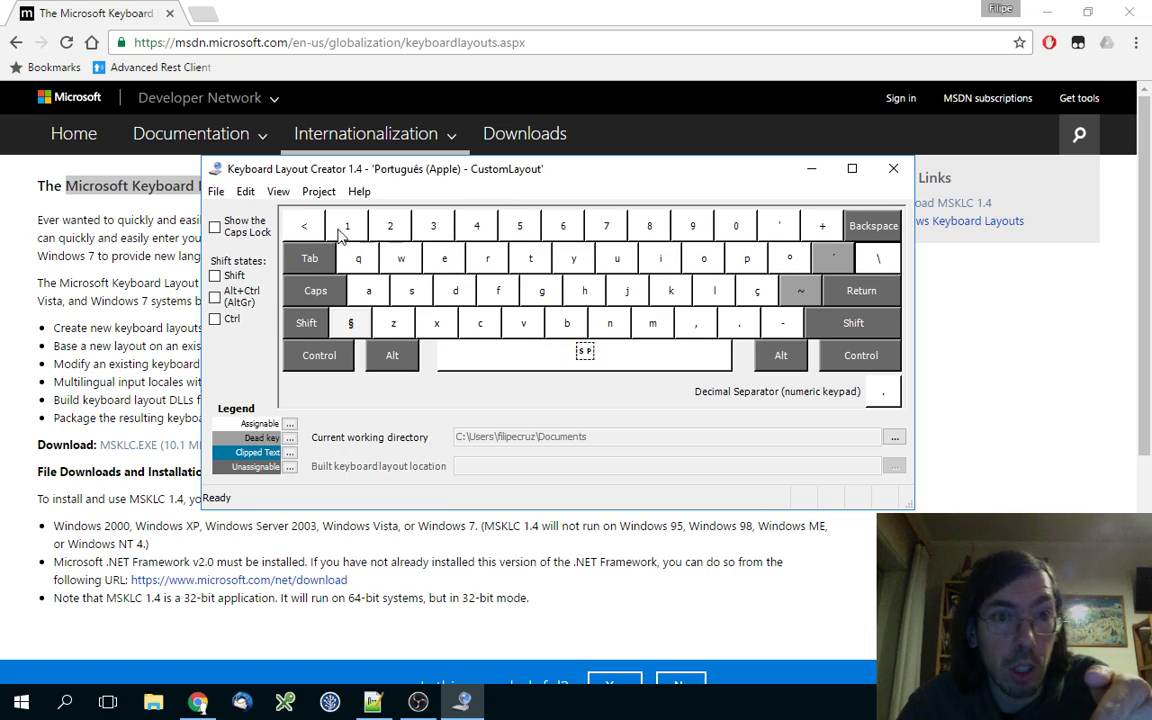
Build the DLL and setup package and review the OEM_102 warnings in the verification log.
click(320, 193)
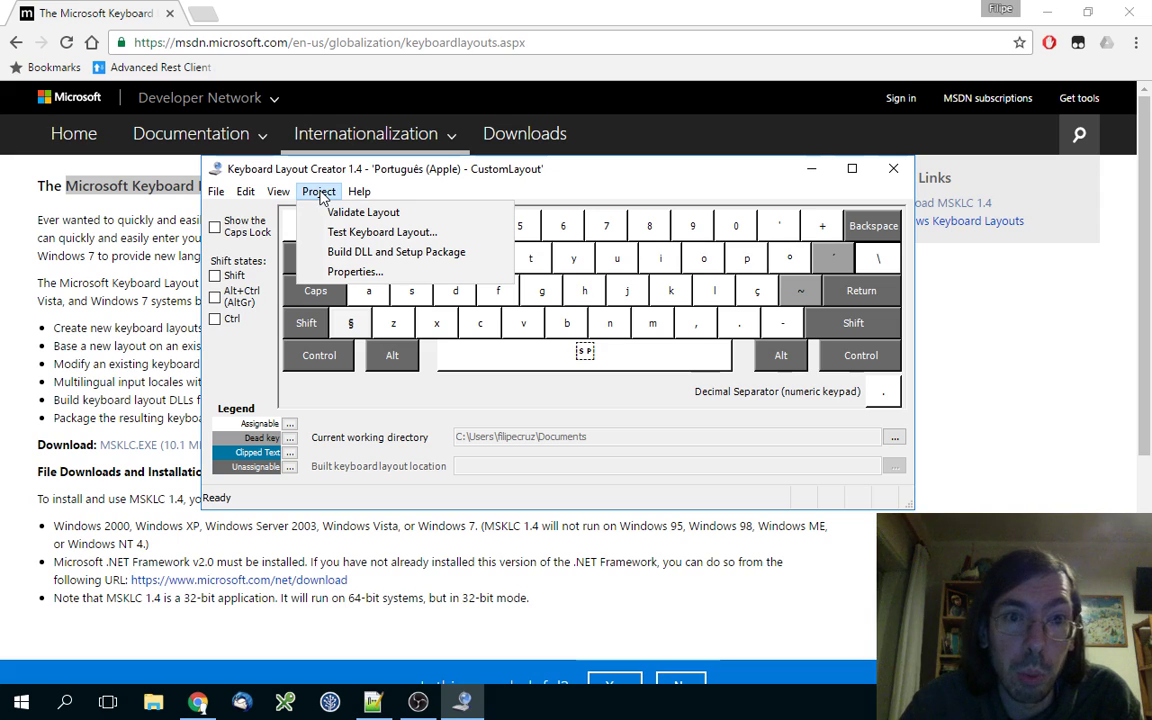
click(382, 252)
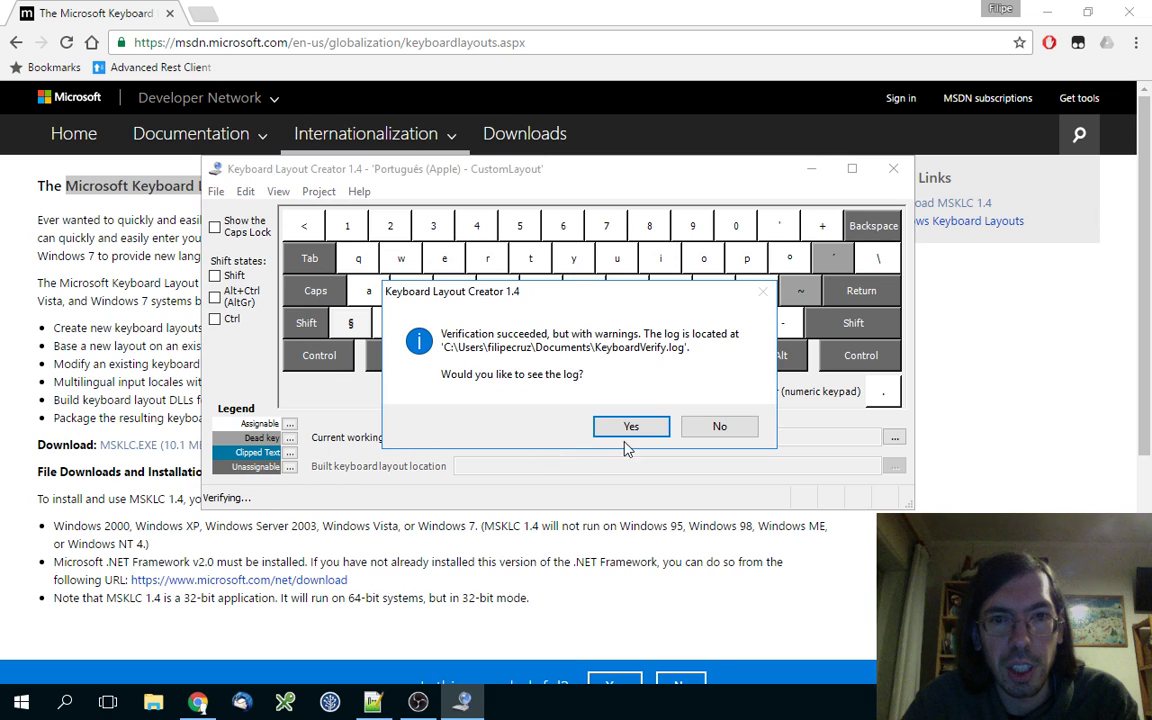
click(630, 428)
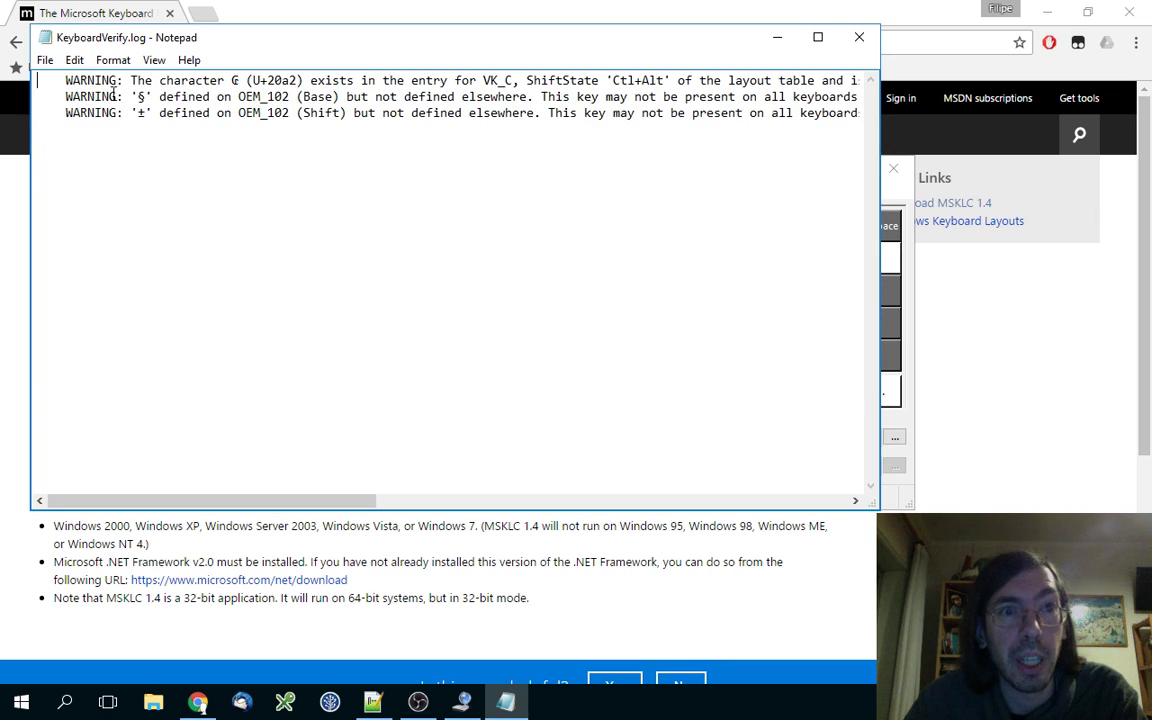
drag(99, 93, 355, 77)
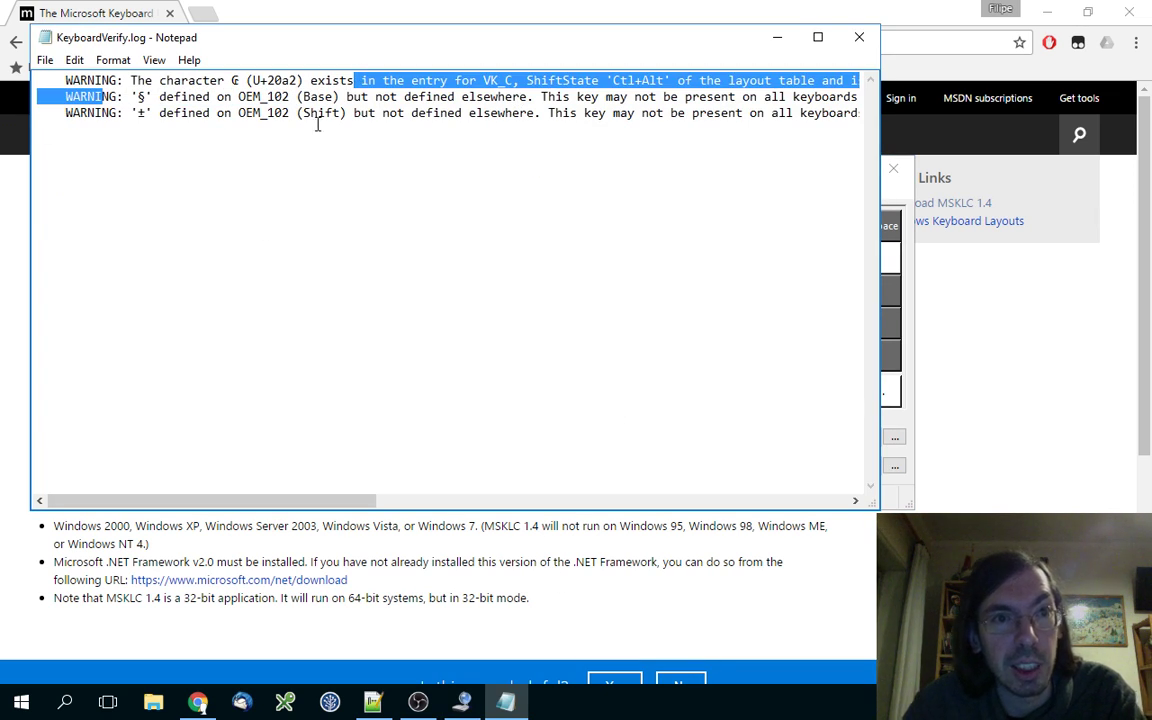
drag(246, 96, 375, 117)
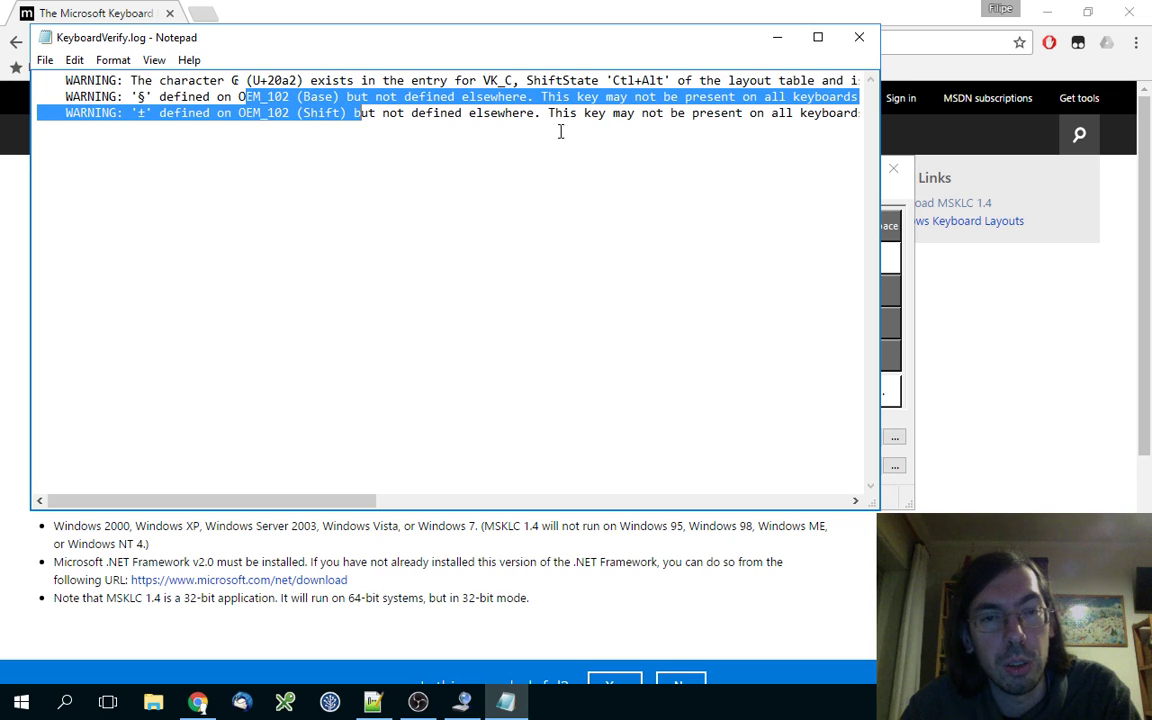
click(859, 37)
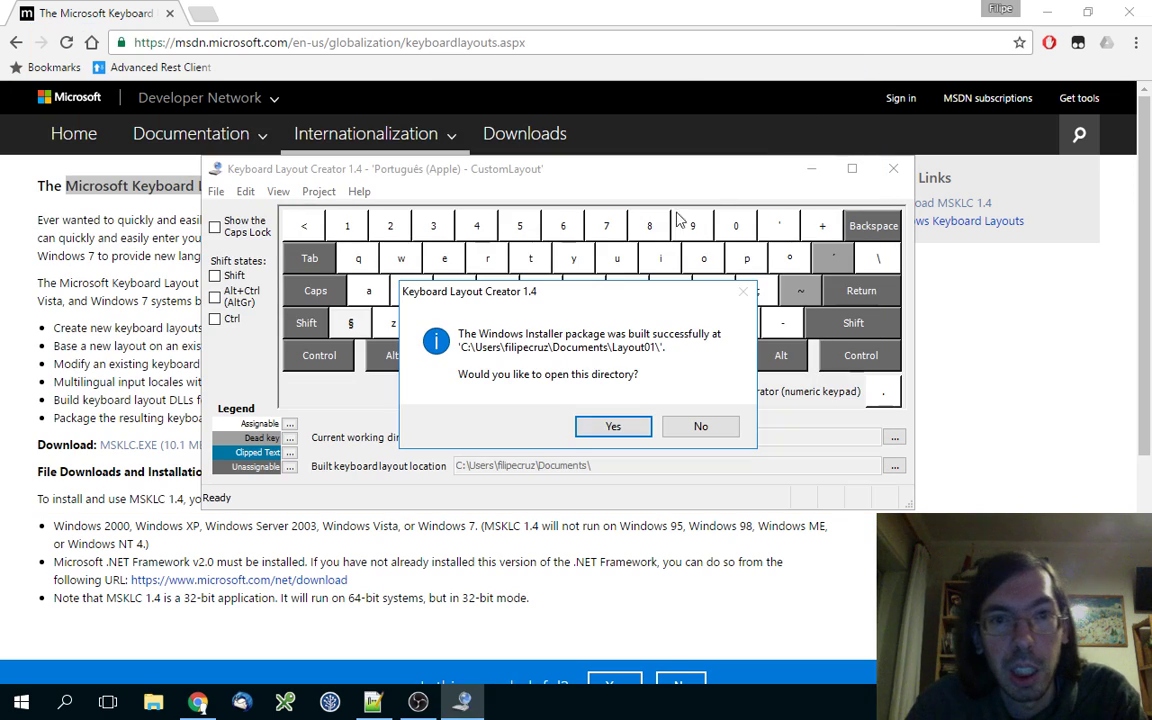
Open the output folder holding the built Layout01 package.
click(614, 430)
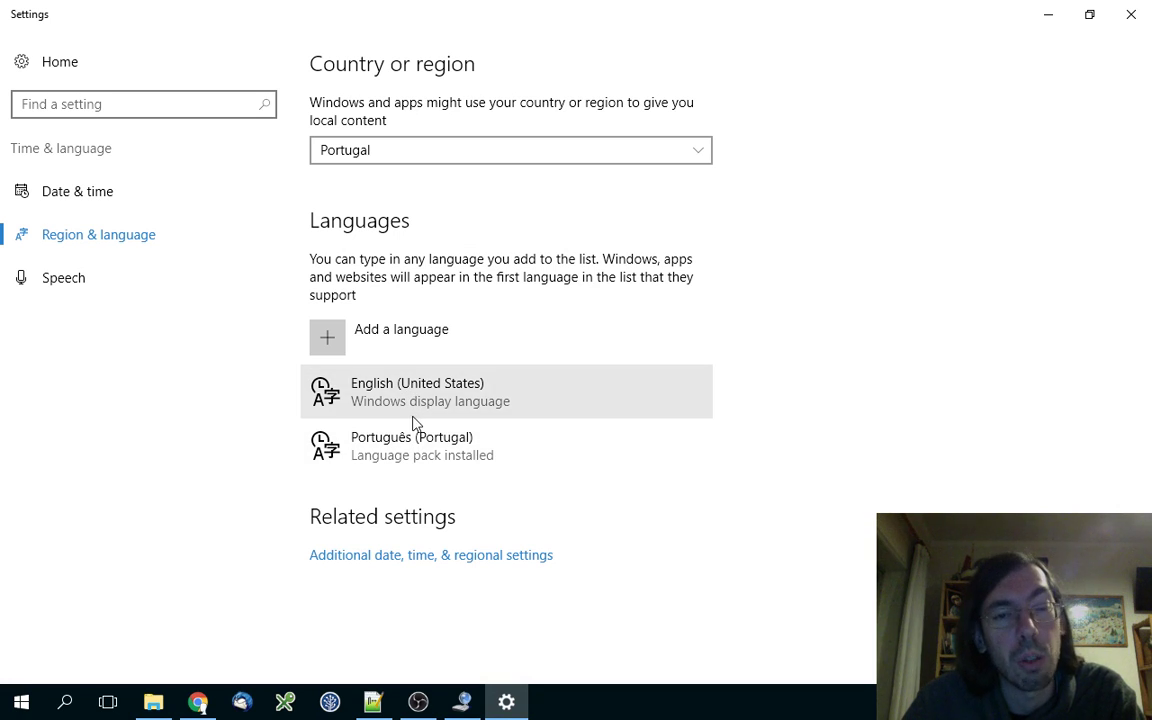
Open the English (United States) language options in Settings.
click(405, 402)
click(571, 452)
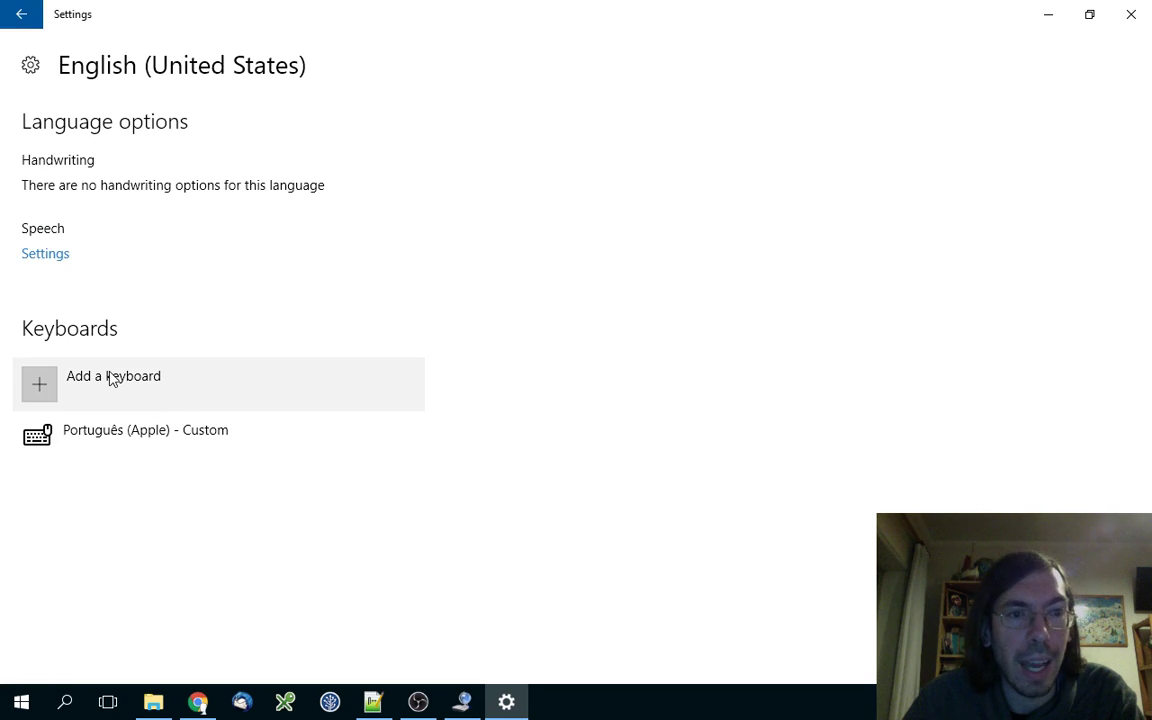
click(112, 378)
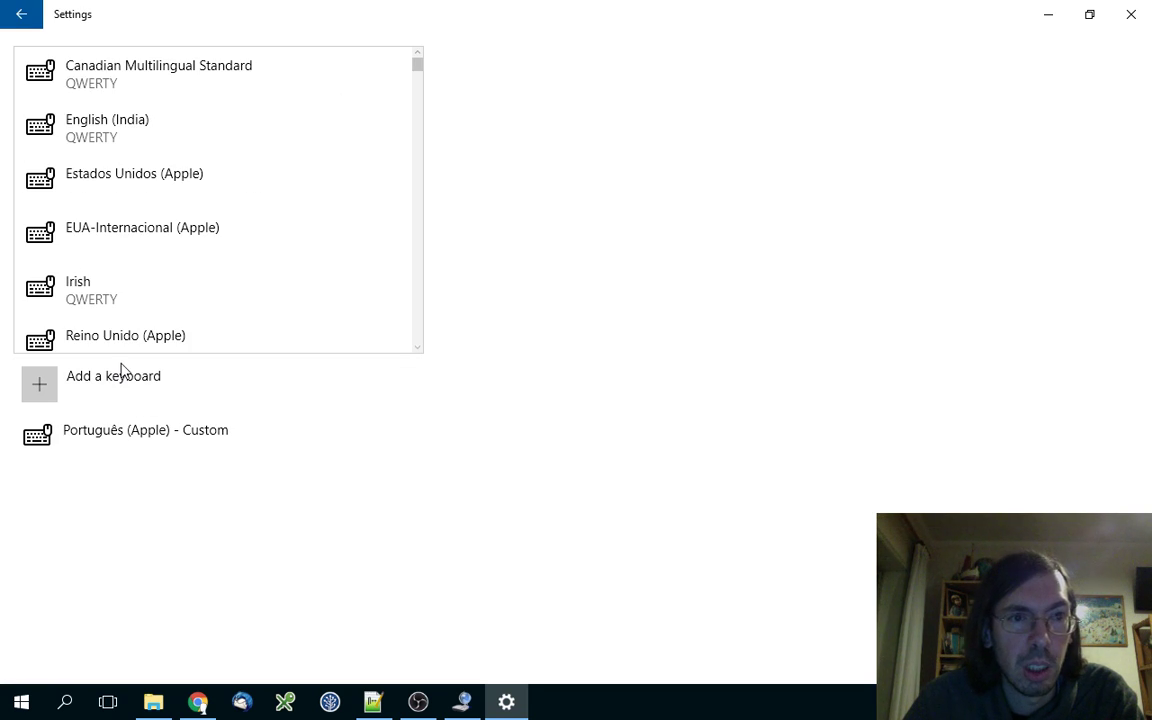
click(267, 476)
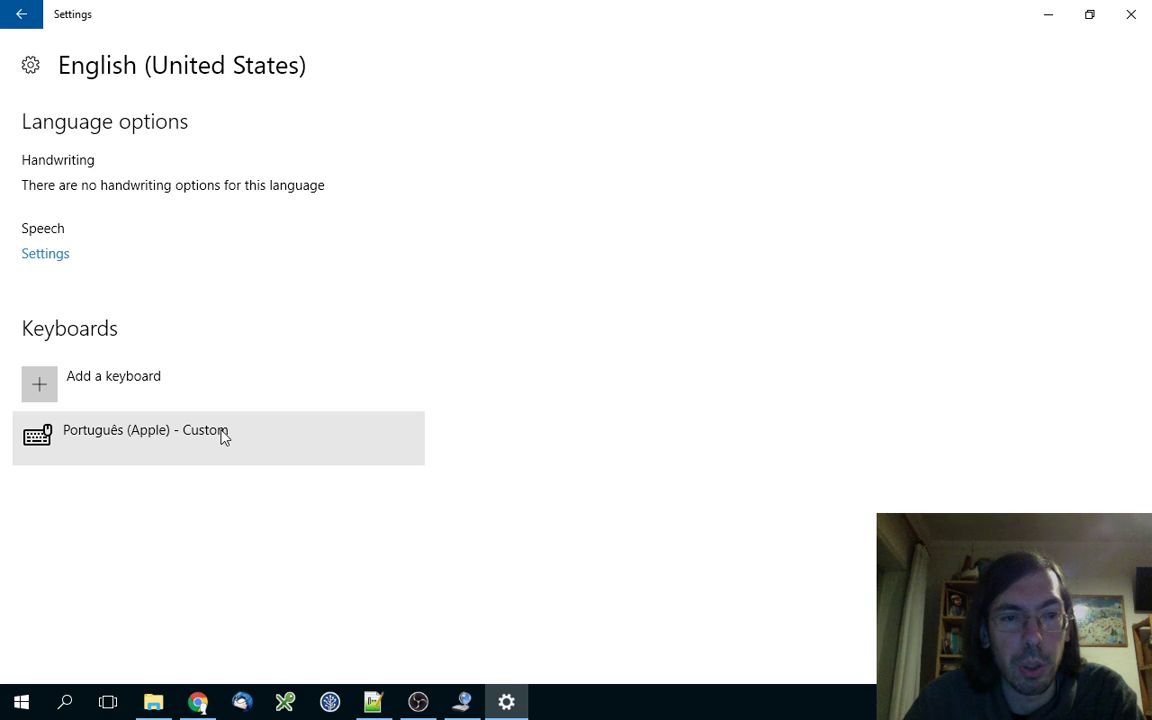
Add the Português (Apple) keyboard, then remove it so only the Custom layout remains.
click(136, 388)
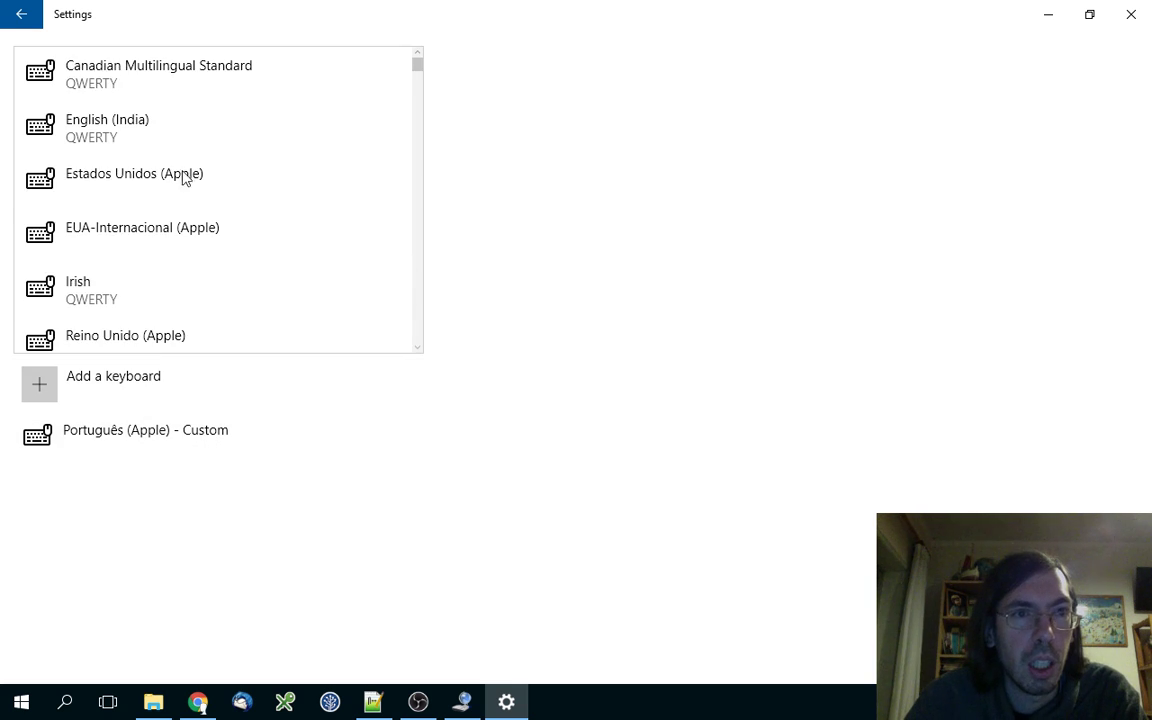
scroll(221, 244, down, 10)
scroll(221, 244, down, 20)
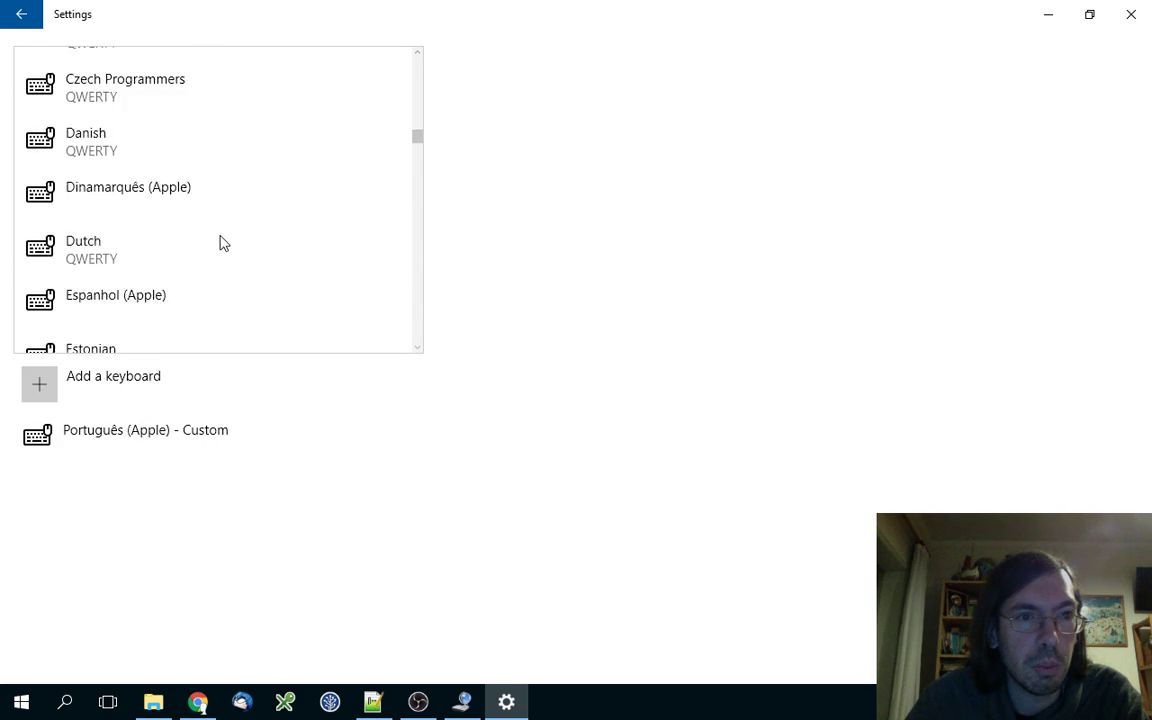
scroll(223, 244, down, 20)
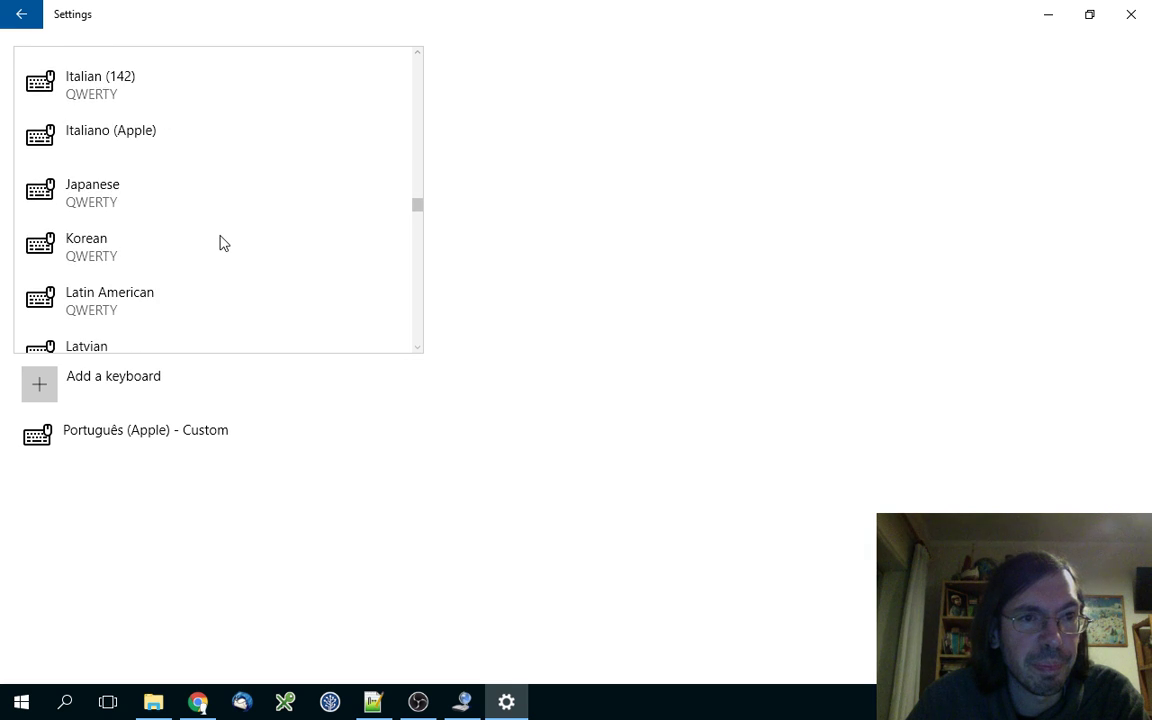
scroll(221, 243, down, 3)
scroll(221, 243, up, 3)
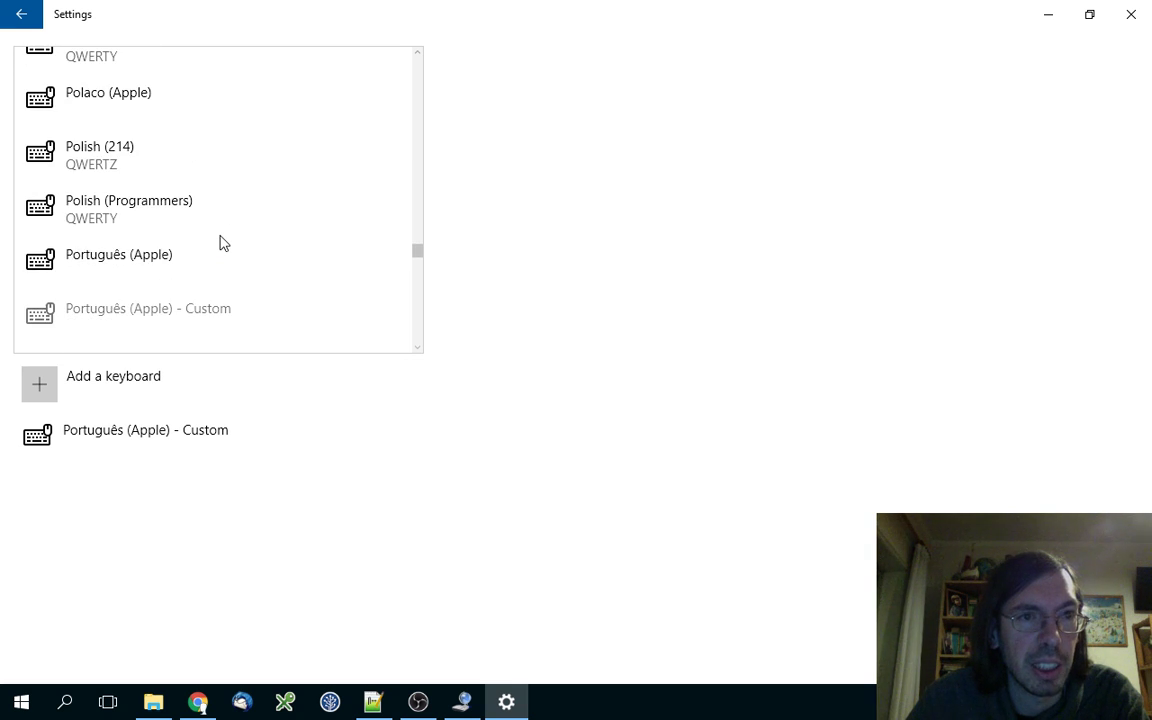
click(136, 275)
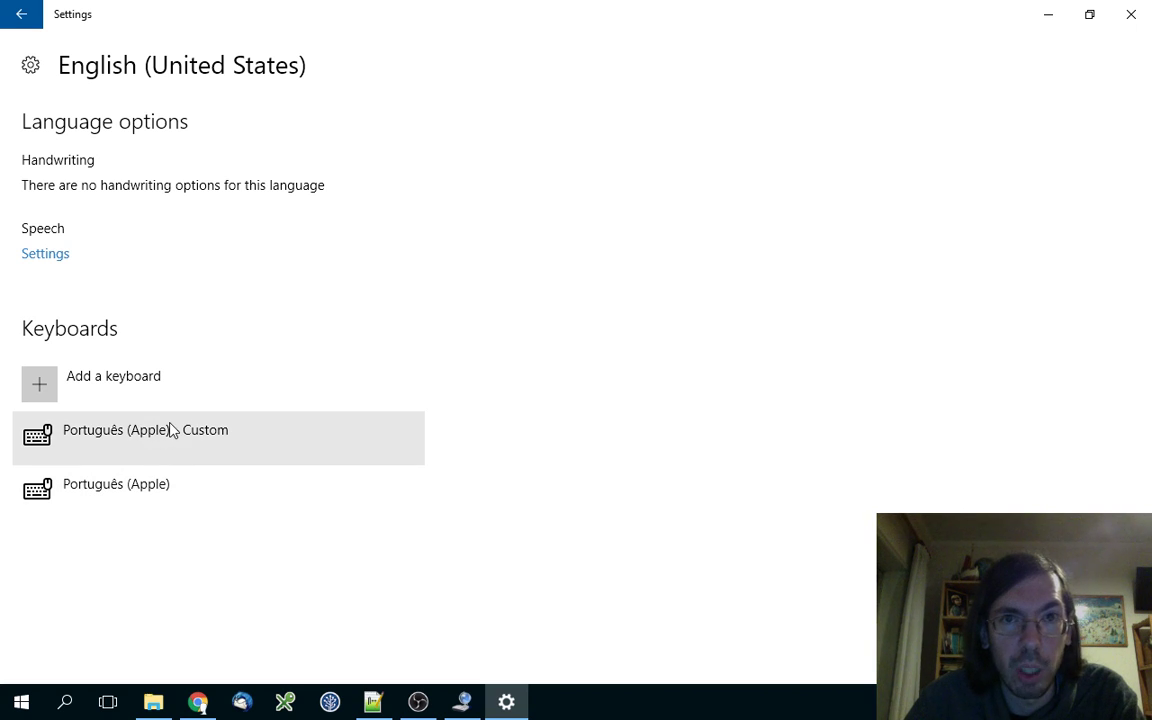
click(120, 490)
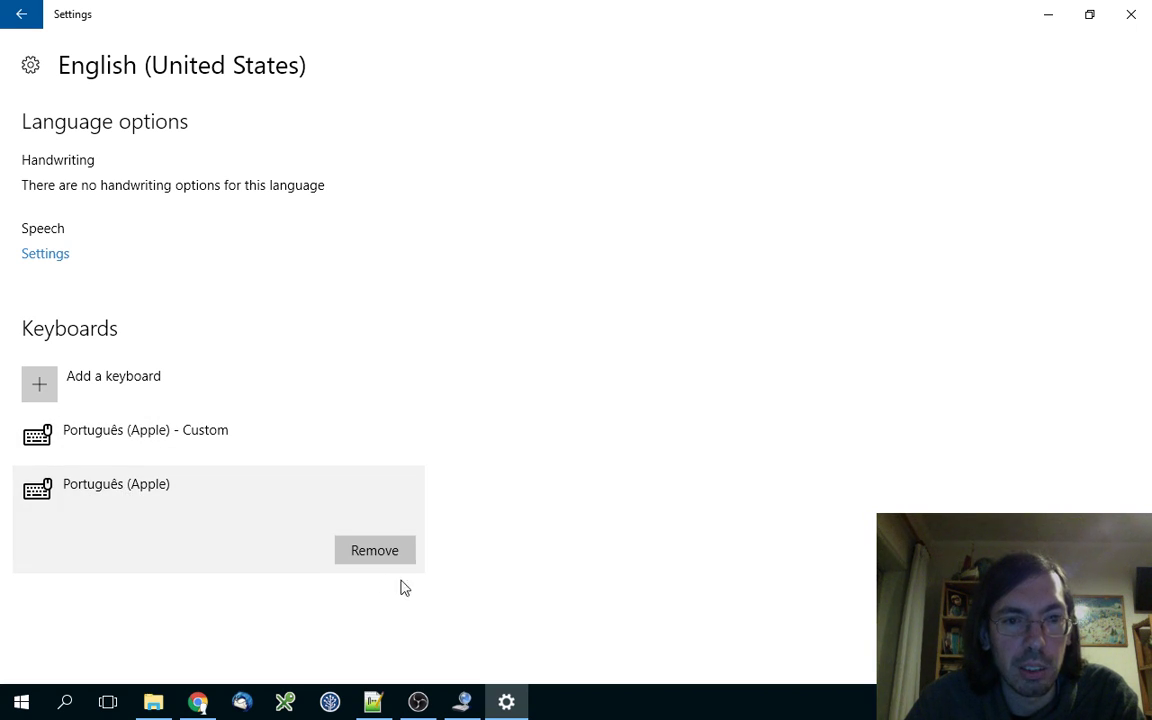
click(375, 551)
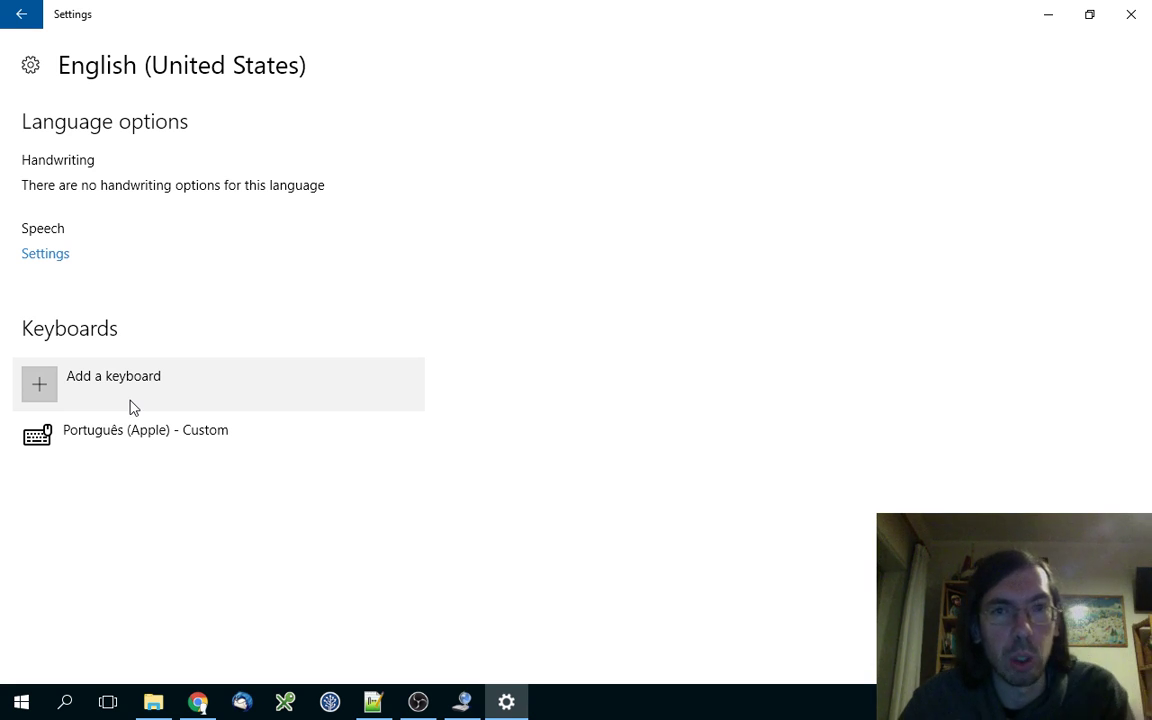
Return to Region & language, briefly revisiting the English (United States) options.
click(24, 16)
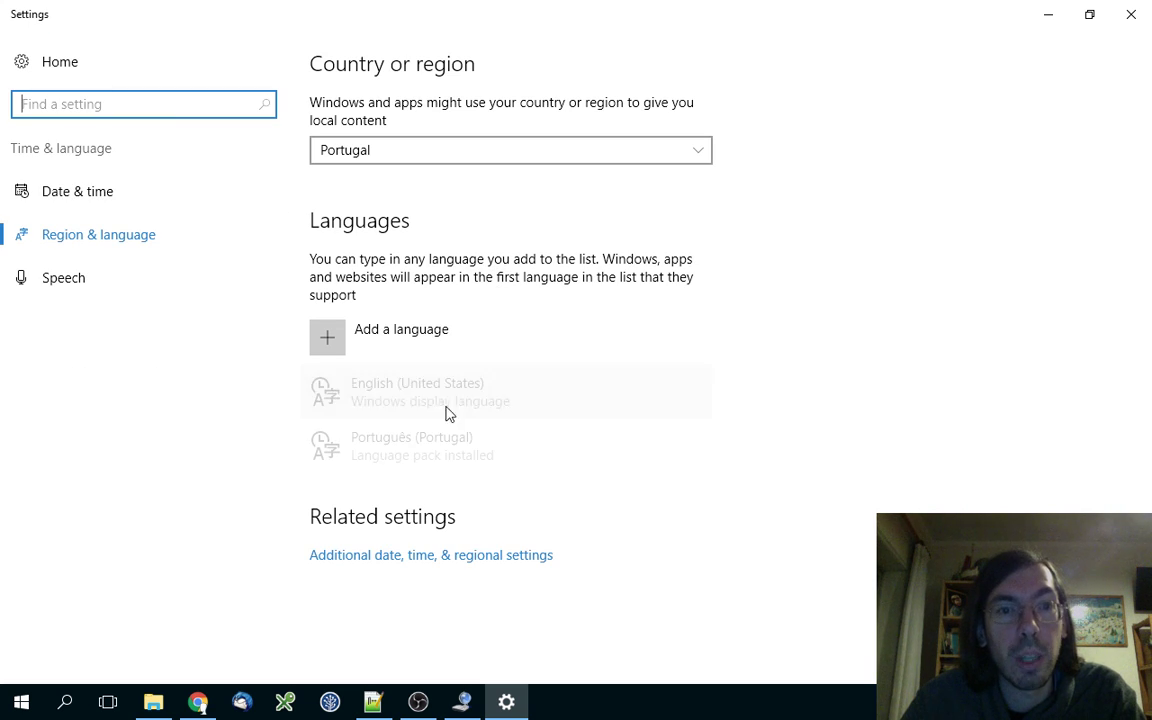
click(398, 391)
click(548, 452)
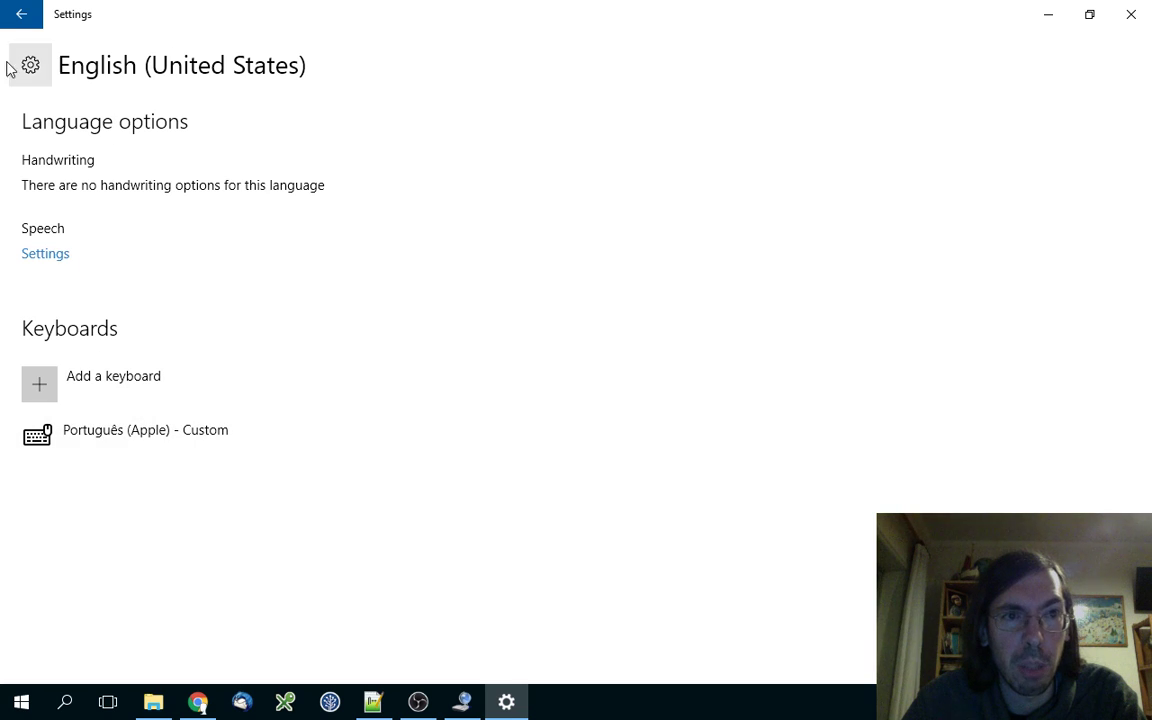
click(22, 16)
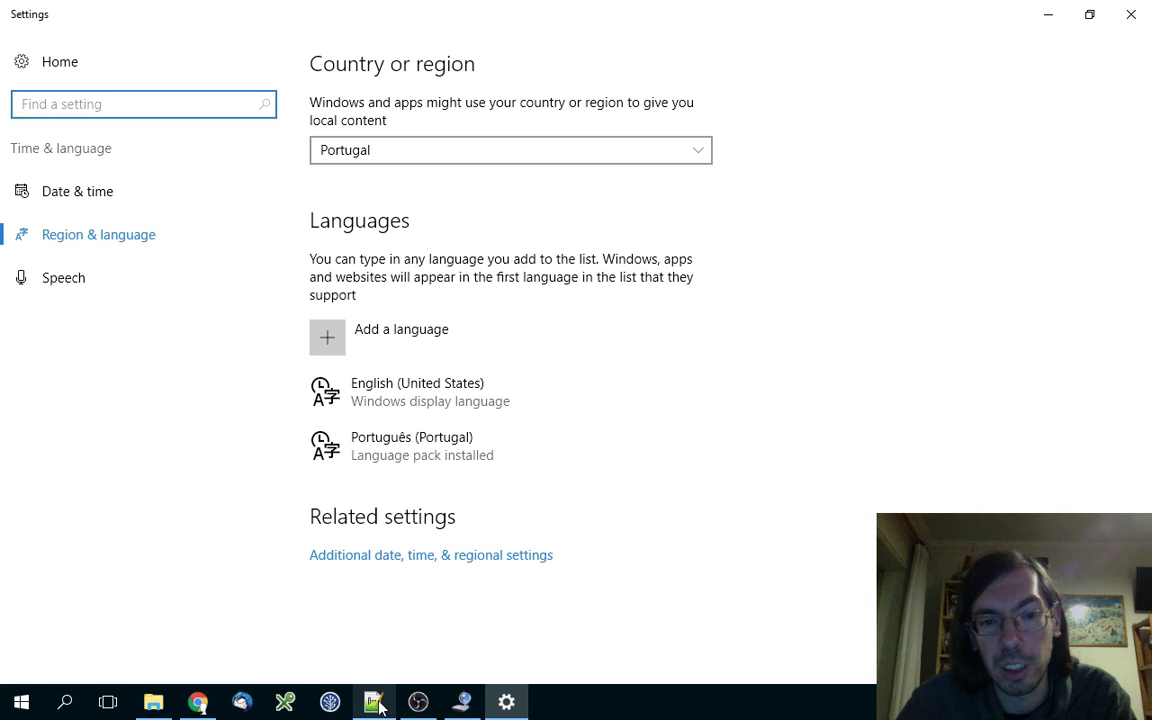
Open the Start menu's power options.
mouse_move(373, 702)
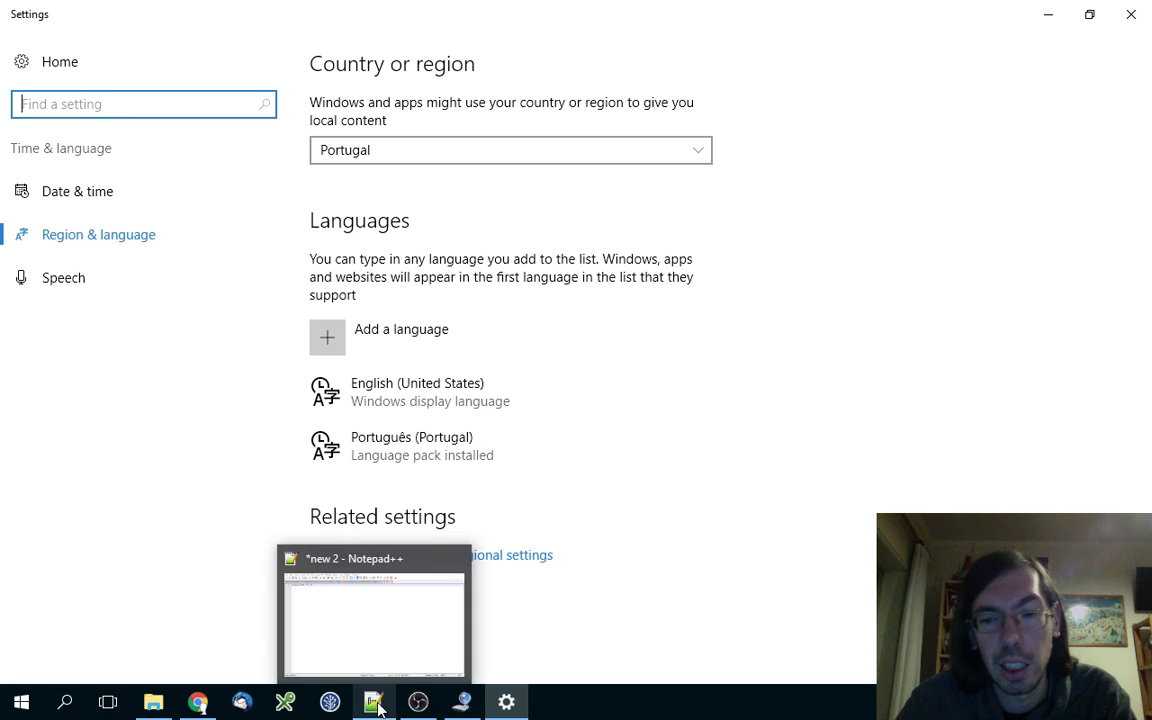
click(21, 702)
click(27, 675)
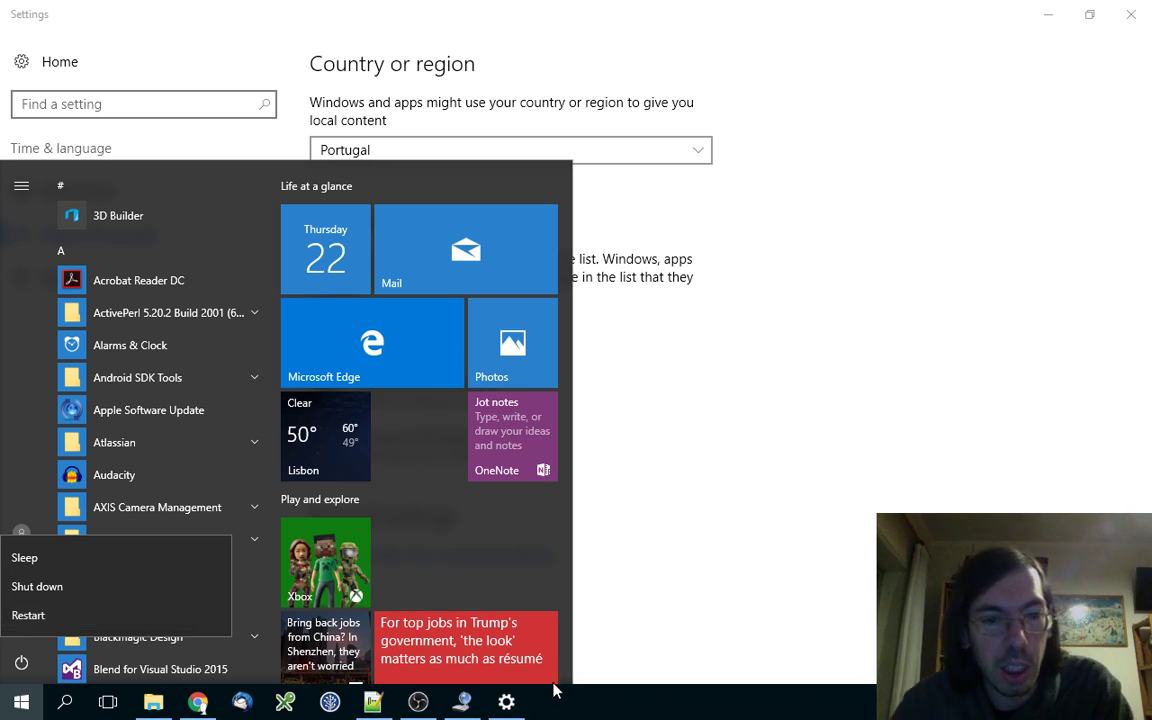
In the new 2 document, type '<<<>>>><§§§±±±±' to test the angle-bracket, § and ± keys.
click(373, 702)
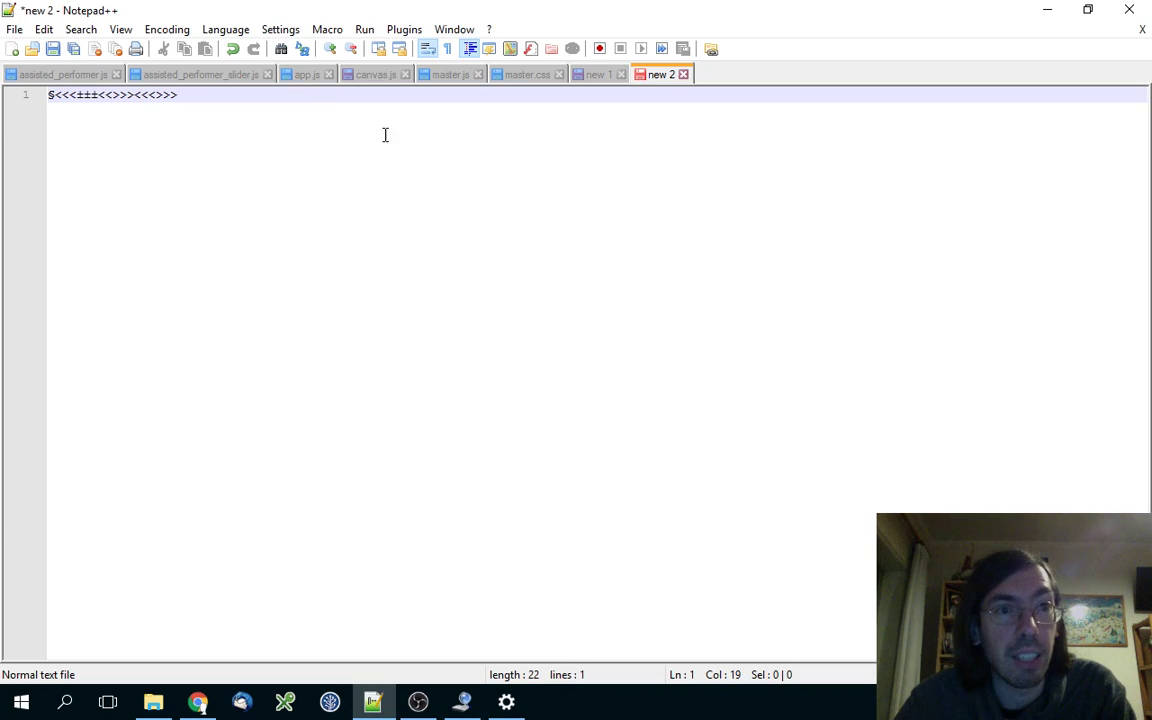
text(<<<<>>>><§§§±±±±)
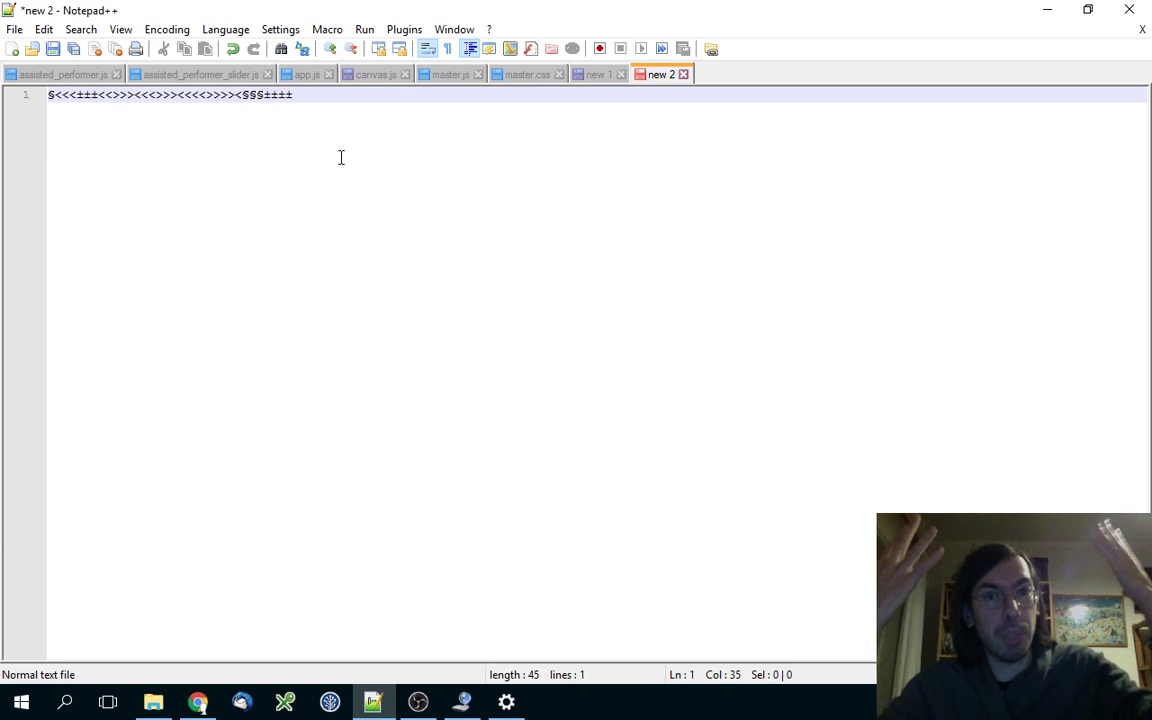